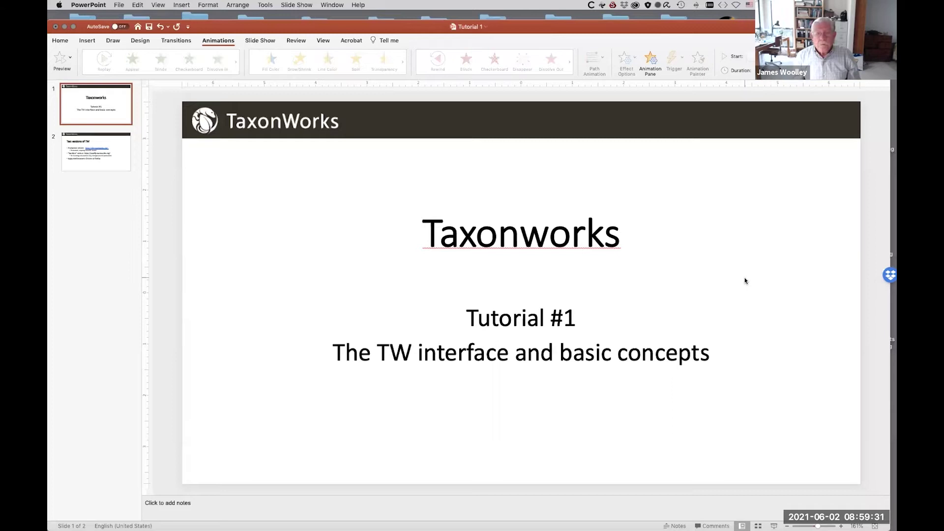
Go to slide 2, then switch to TaxonWorks in Chrome and open the Universal Chalcidoidea Database (UCD) project
{"action": "left_click", "coordinate": [69, 161]}
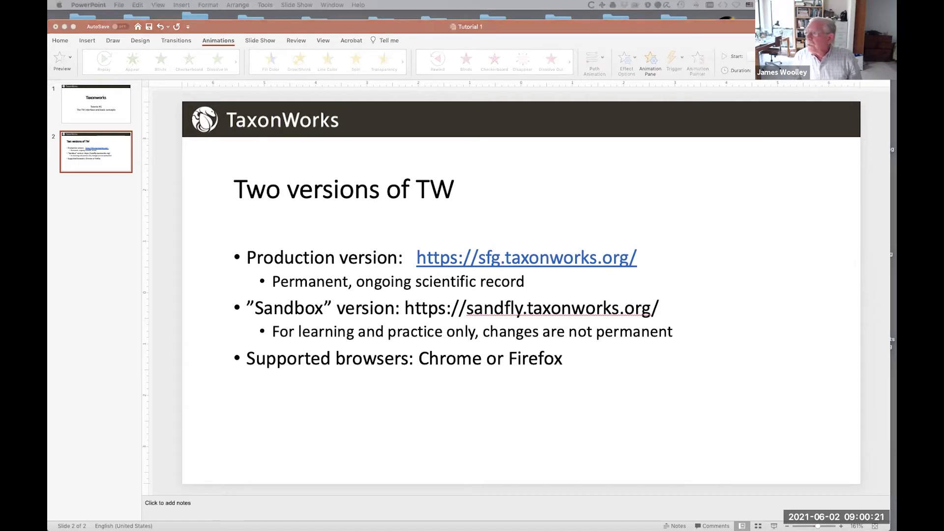
{"action": "key", "text": "super+Tab"}
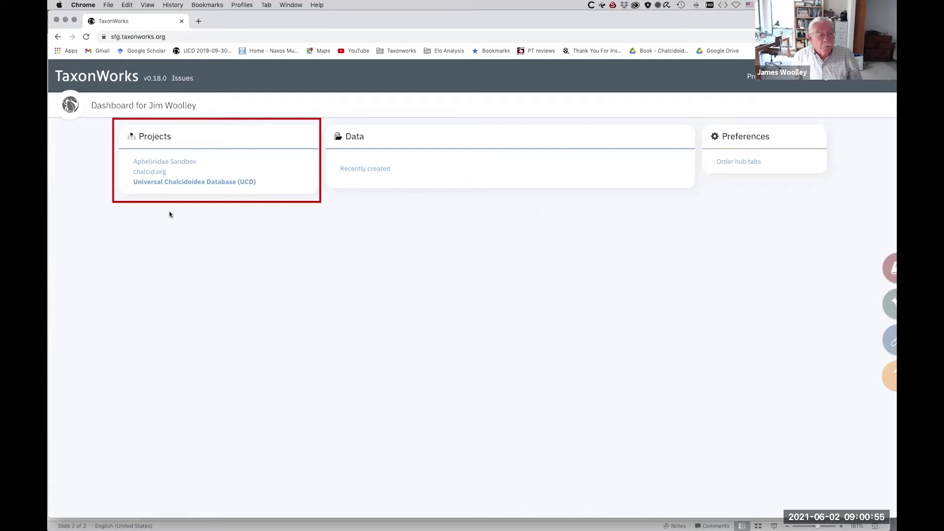
{"action": "left_click", "coordinate": [192, 183]}
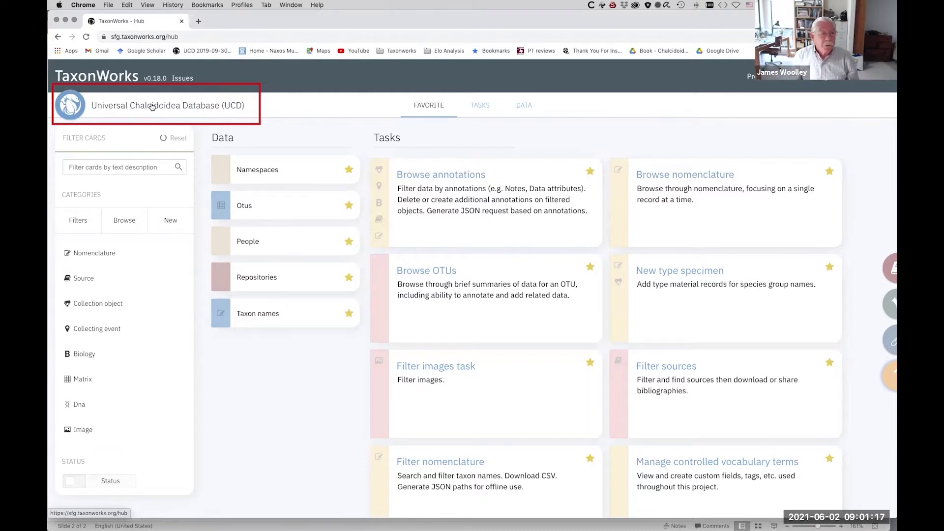
{"action": "left_click", "coordinate": [447, 148]}
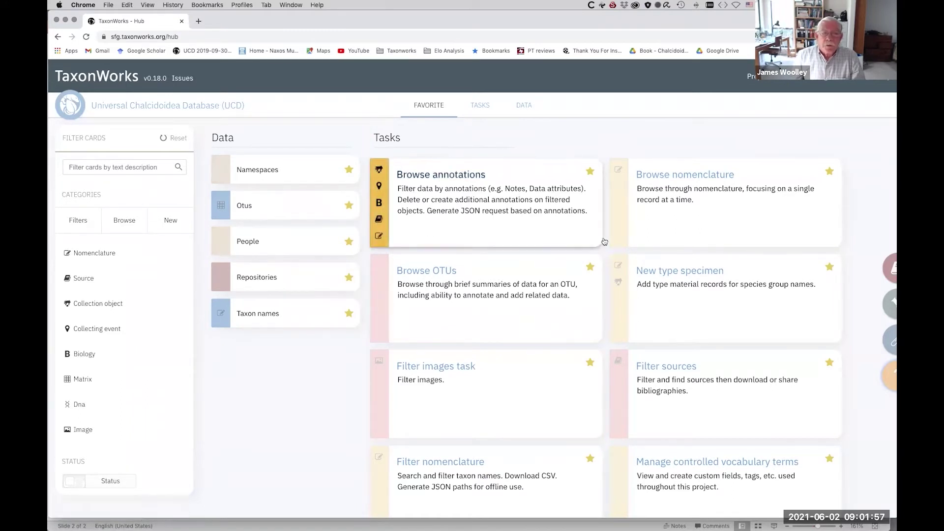
List the project's task cards, filter them by Nomenclature and Source, then keep only the Source filter
{"action": "left_click", "coordinate": [482, 106]}
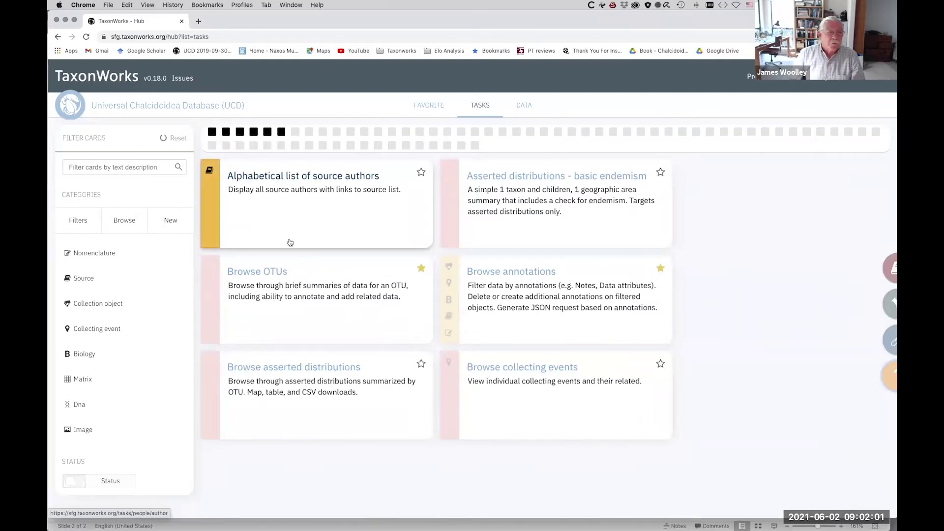
{"action": "left_click", "coordinate": [125, 255]}
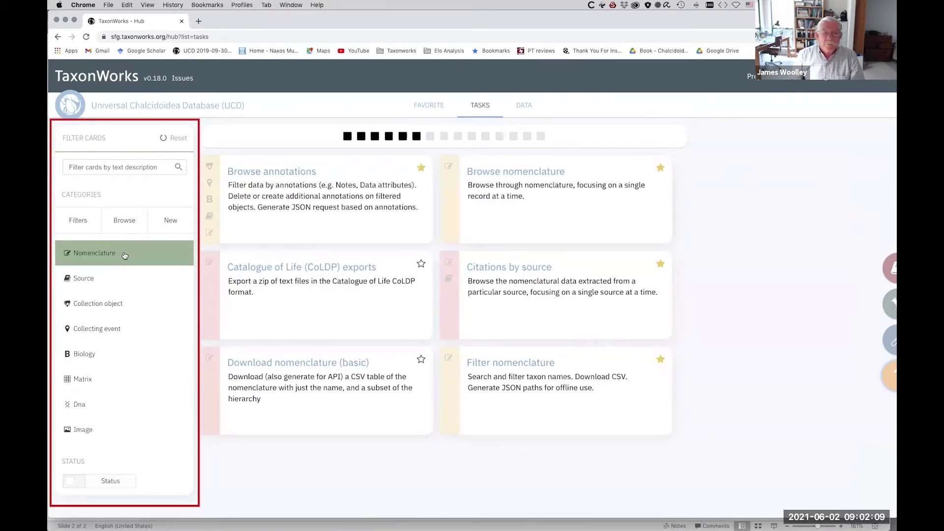
{"action": "left_click", "coordinate": [115, 279]}
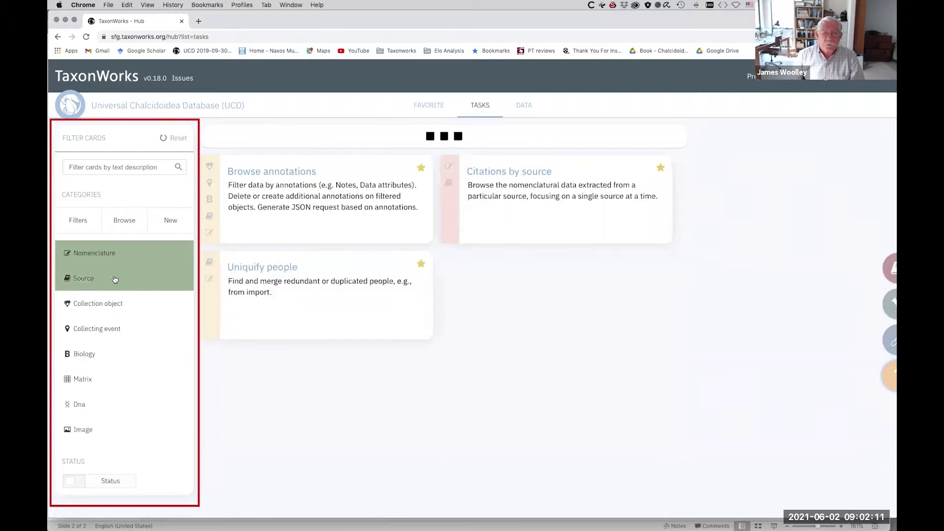
{"action": "left_click", "coordinate": [115, 253]}
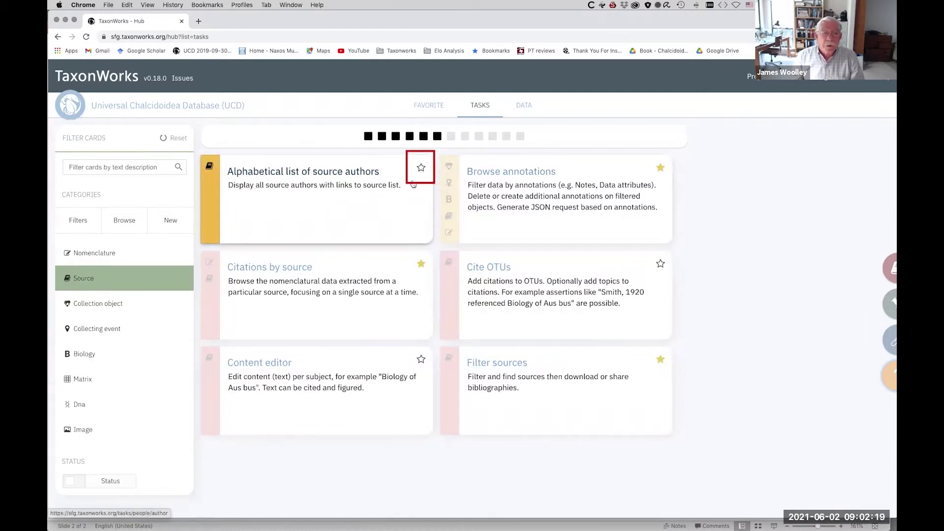
{"action": "left_click", "coordinate": [421, 169]}
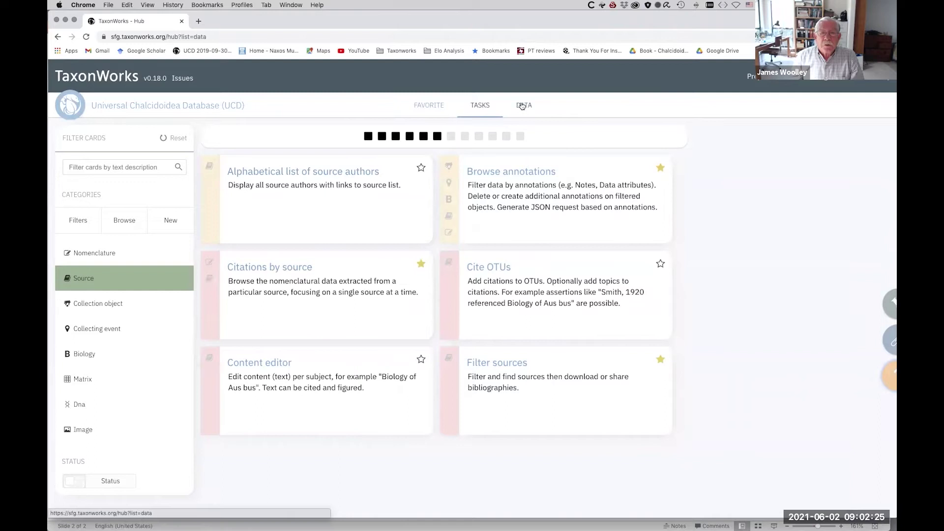
Look through the project's core and supporting data cards, then return to the favorites
{"action": "left_click", "coordinate": [522, 105]}
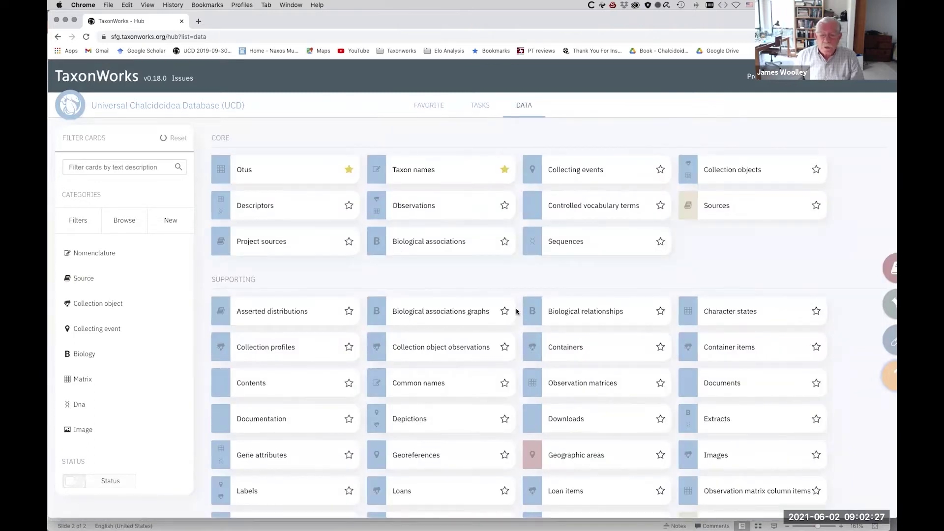
{"action": "scroll", "coordinate": [516, 311], "scroll_direction": "down", "scroll_amount": 5}
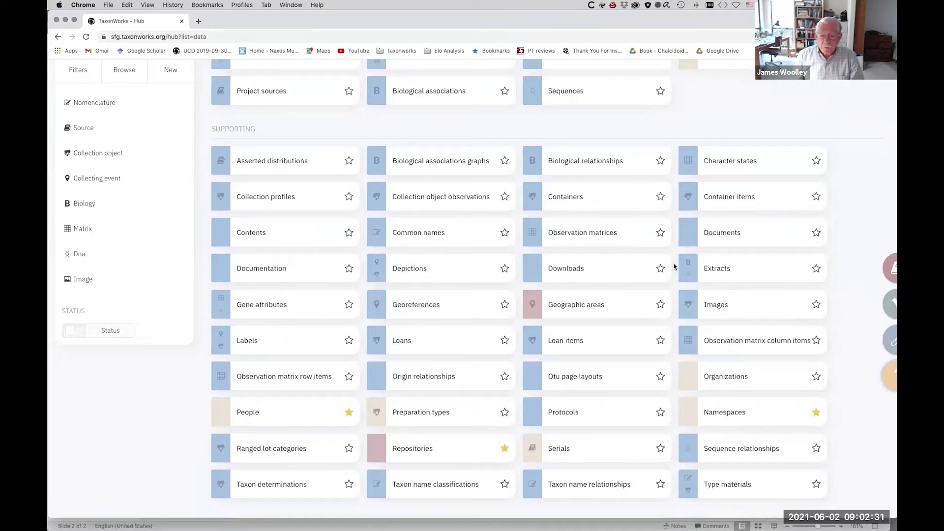
{"action": "scroll", "coordinate": [673, 266], "scroll_direction": "down", "scroll_amount": 4}
{"action": "scroll", "coordinate": [664, 261], "scroll_direction": "up", "scroll_amount": 10}
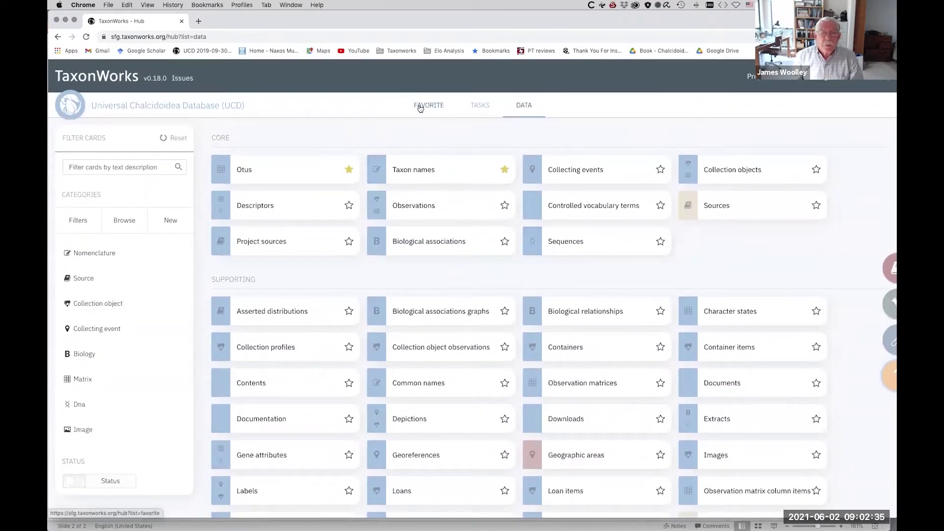
{"action": "left_click", "coordinate": [420, 108]}
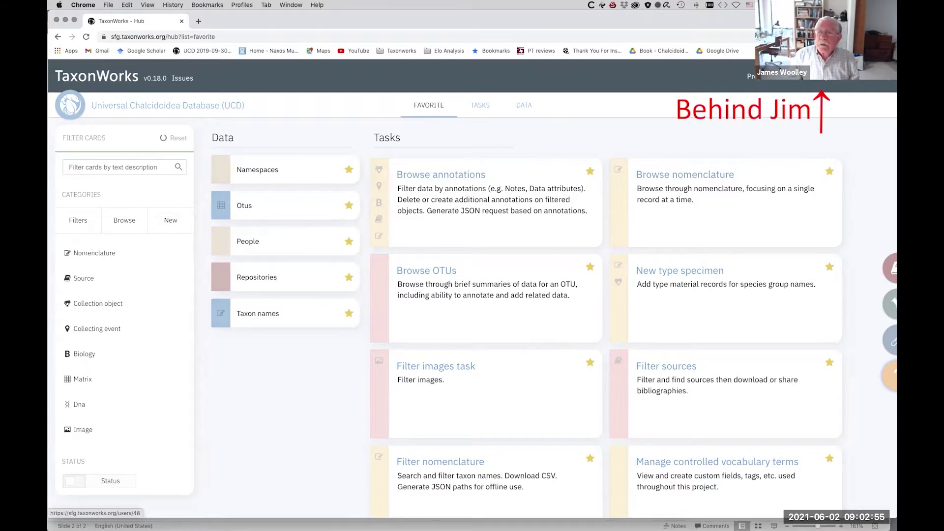
View the user account page and the dashboard's hub tab ordering page, then return to the project hub
{"action": "left_click", "coordinate": [820, 77]}
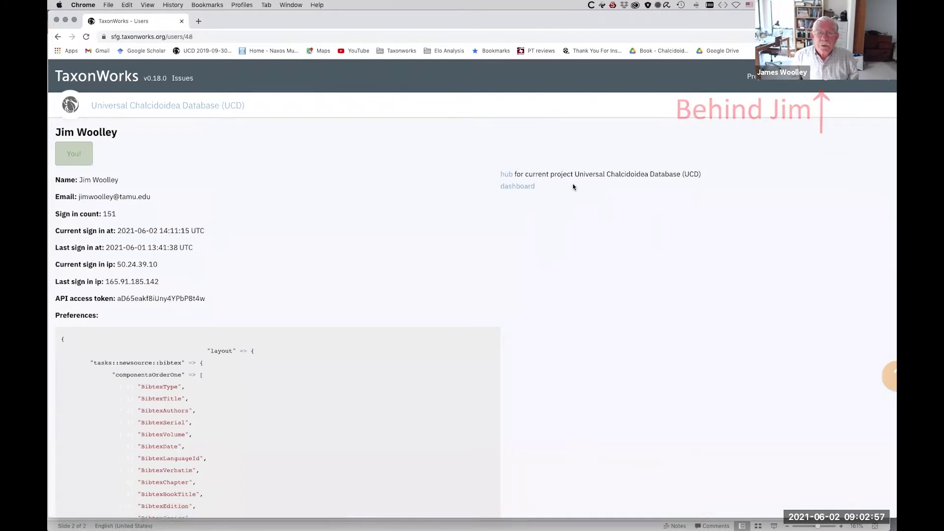
{"action": "left_click", "coordinate": [531, 187]}
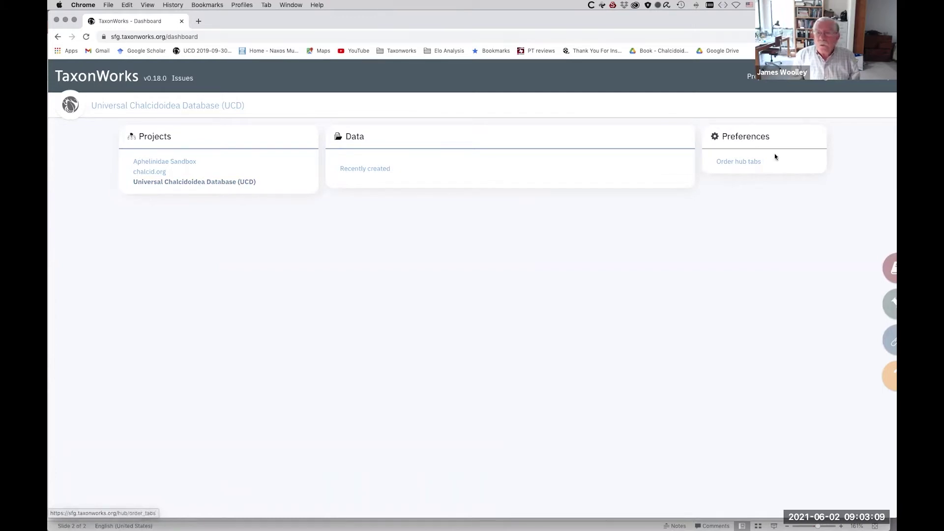
{"action": "left_click", "coordinate": [744, 164]}
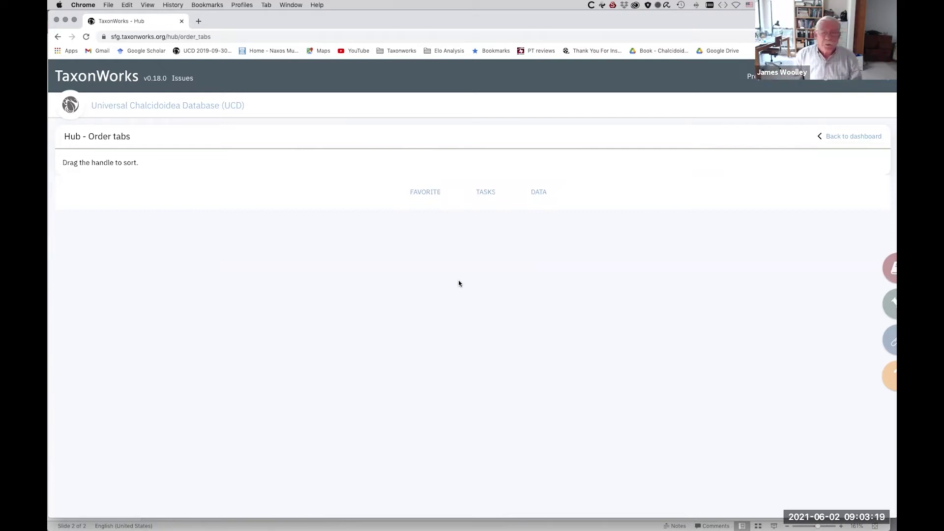
{"action": "left_click", "coordinate": [126, 107]}
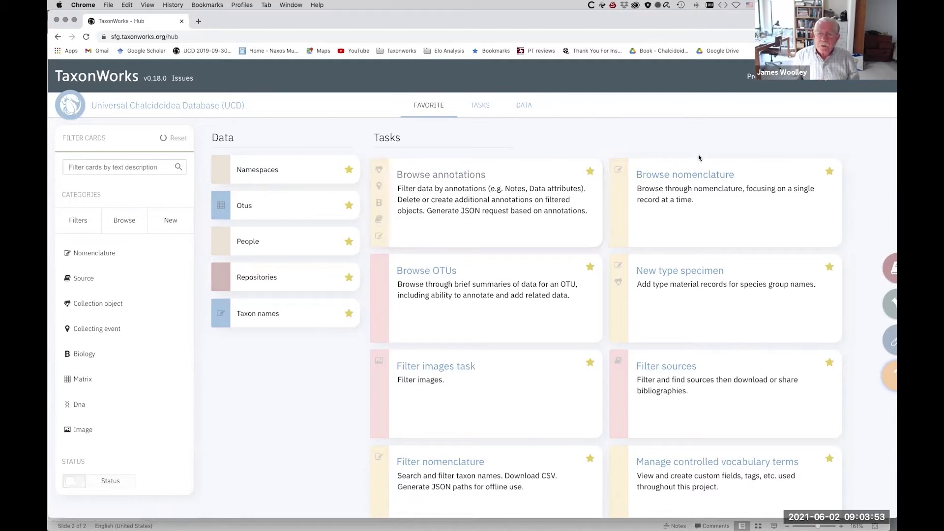
Open the Browse nomenclature task, search for "sign flavella" and load the species Signiphora flavella Girault, 1913
{"action": "left_click", "coordinate": [695, 178]}
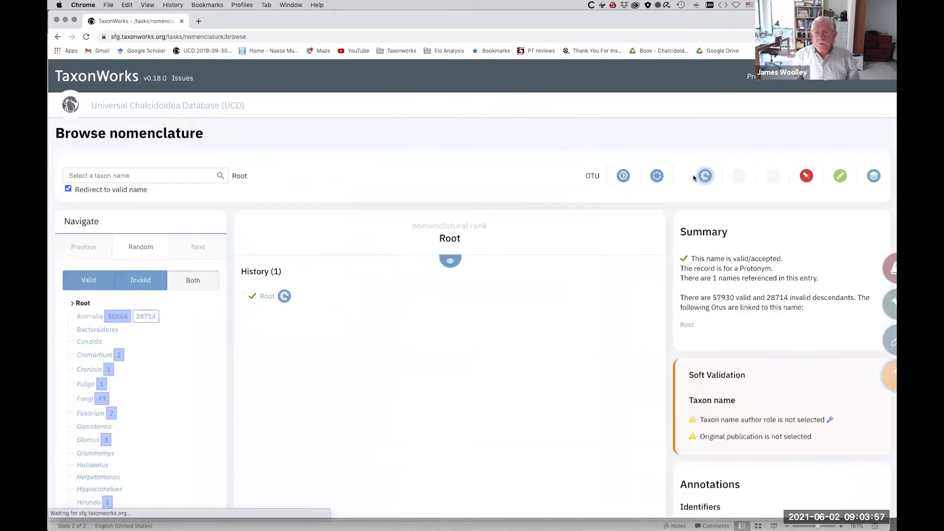
{"action": "left_click", "coordinate": [57, 37]}
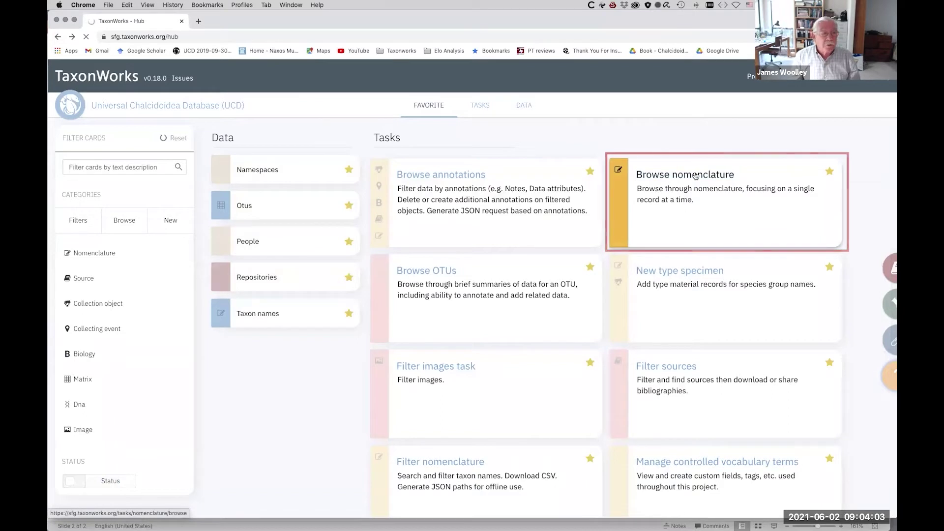
{"action": "left_click", "coordinate": [695, 176]}
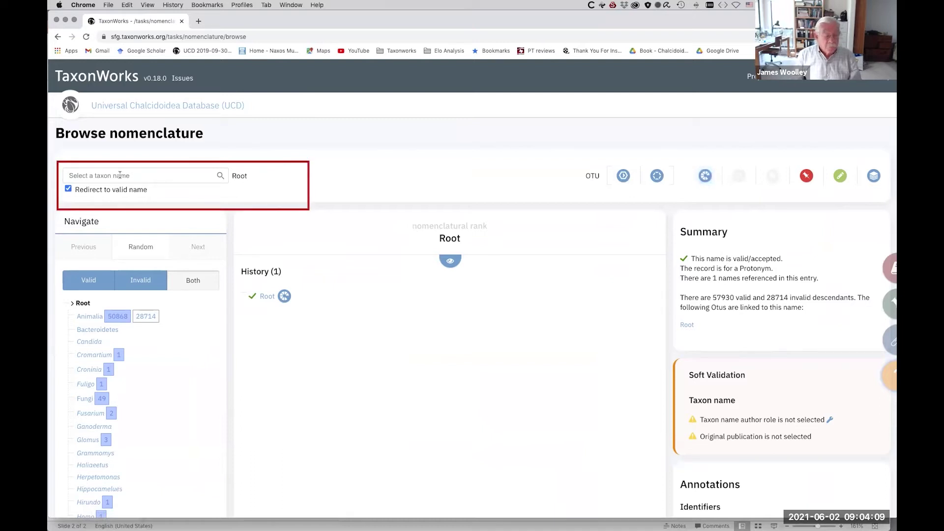
{"action": "left_click", "coordinate": [119, 175]}
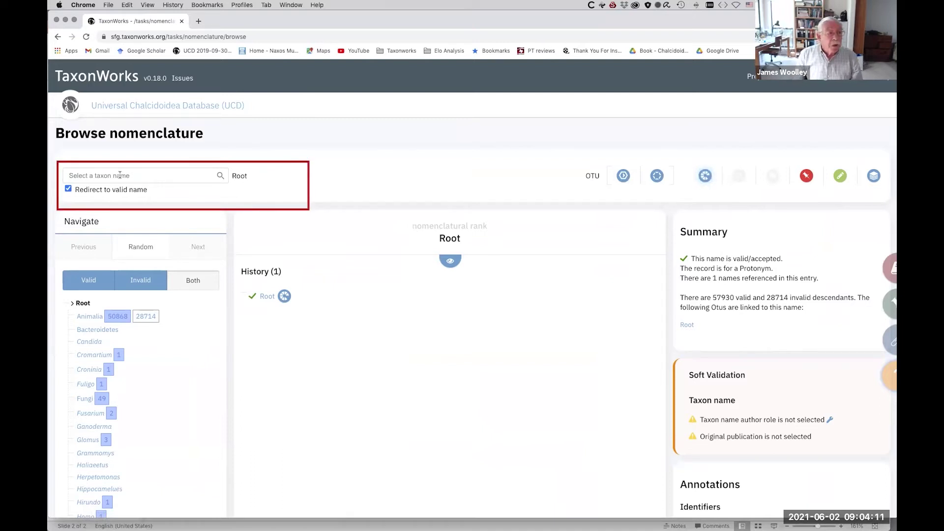
{"action": "type", "text": "sign flavella"}
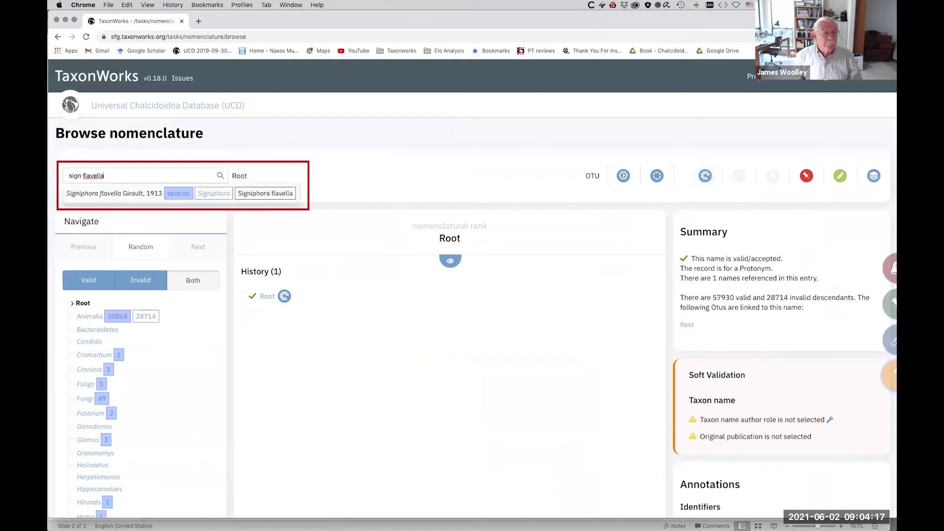
{"action": "left_click", "coordinate": [115, 193]}
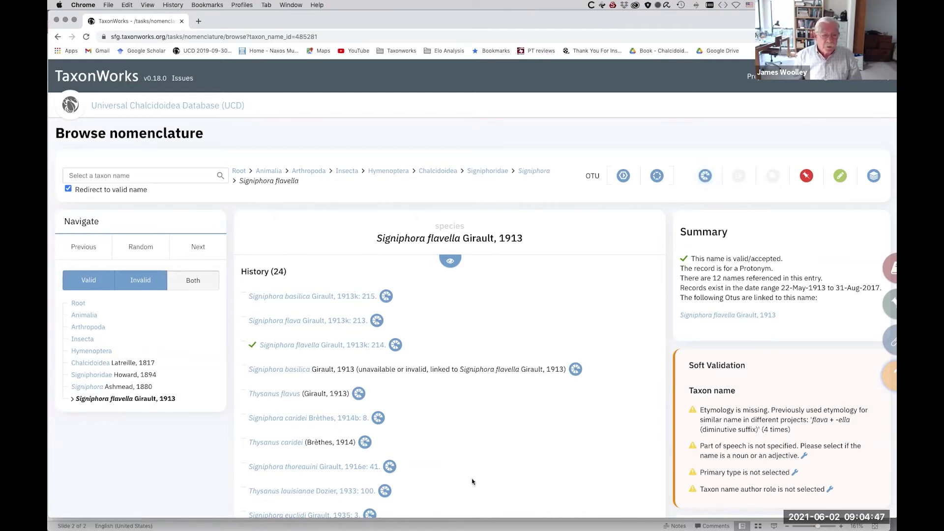
Review the Signiphora flavella history and turn on the Origin display so each entry shows its record type
{"action": "scroll", "coordinate": [472, 480], "scroll_direction": "down", "scroll_amount": 2}
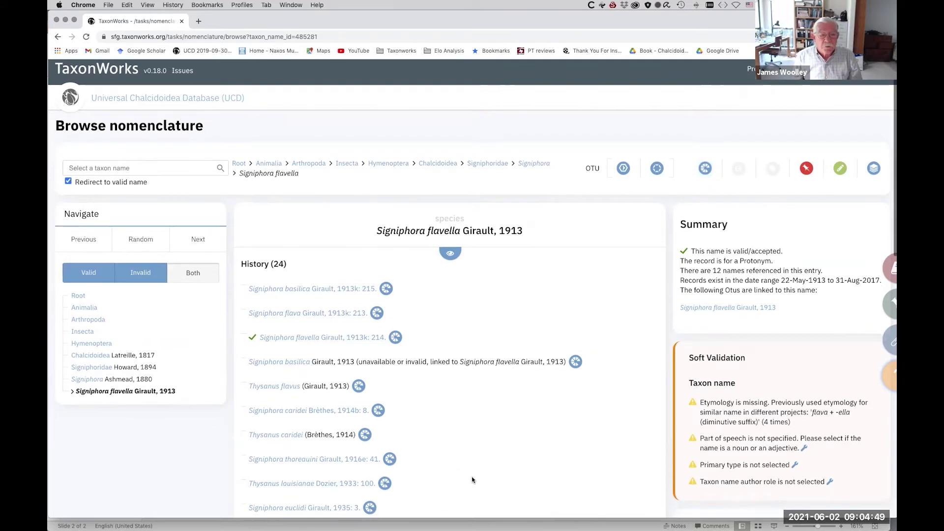
{"action": "scroll", "coordinate": [472, 480], "scroll_direction": "down", "scroll_amount": 2}
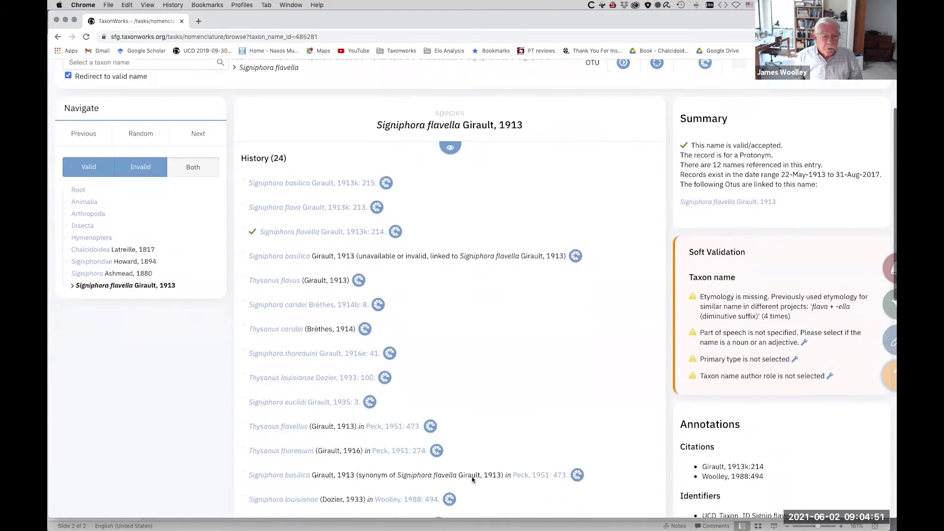
{"action": "scroll", "coordinate": [472, 478], "scroll_direction": "down", "scroll_amount": 5}
{"action": "scroll", "coordinate": [472, 476], "scroll_direction": "down", "scroll_amount": 3}
{"action": "scroll", "coordinate": [472, 457], "scroll_direction": "up", "scroll_amount": 12}
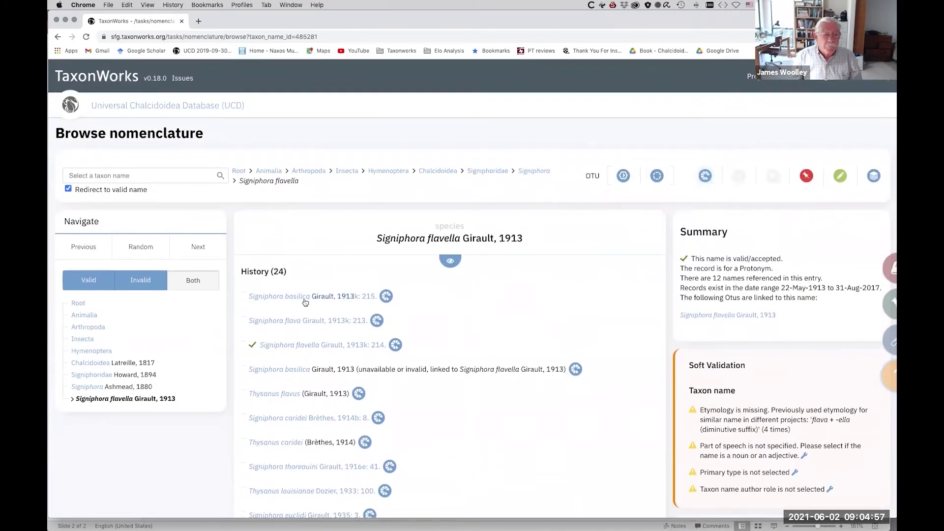
{"action": "left_click", "coordinate": [449, 262]}
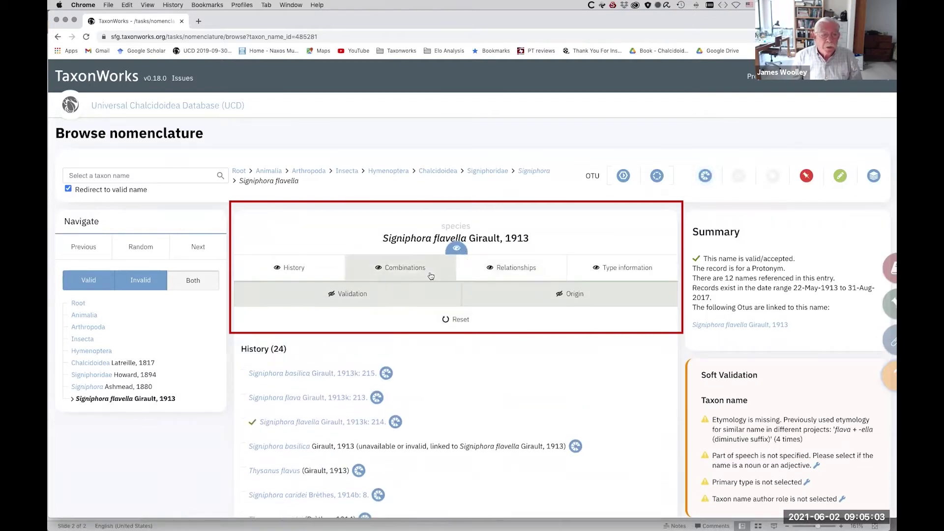
{"action": "left_click", "coordinate": [618, 300]}
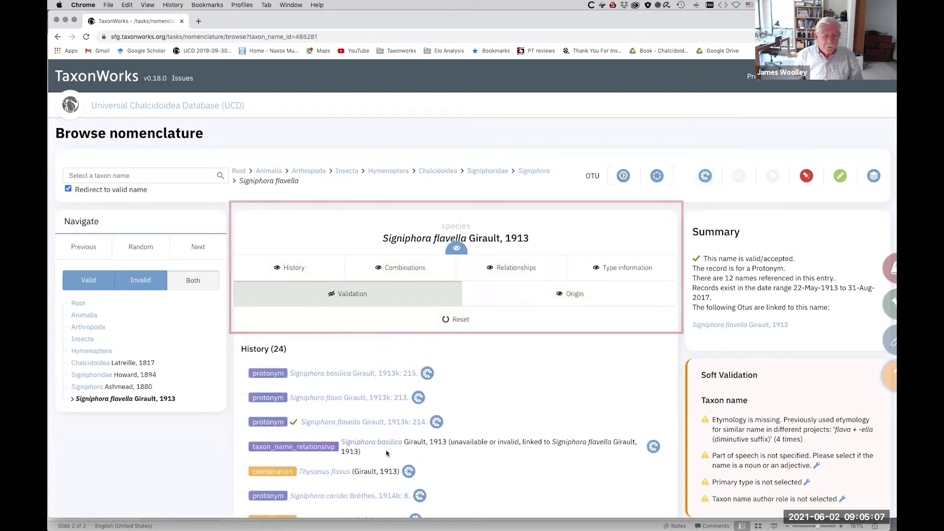
{"action": "scroll", "coordinate": [385, 451], "scroll_direction": "down", "scroll_amount": 1}
{"action": "scroll", "coordinate": [385, 452], "scroll_direction": "down", "scroll_amount": 3}
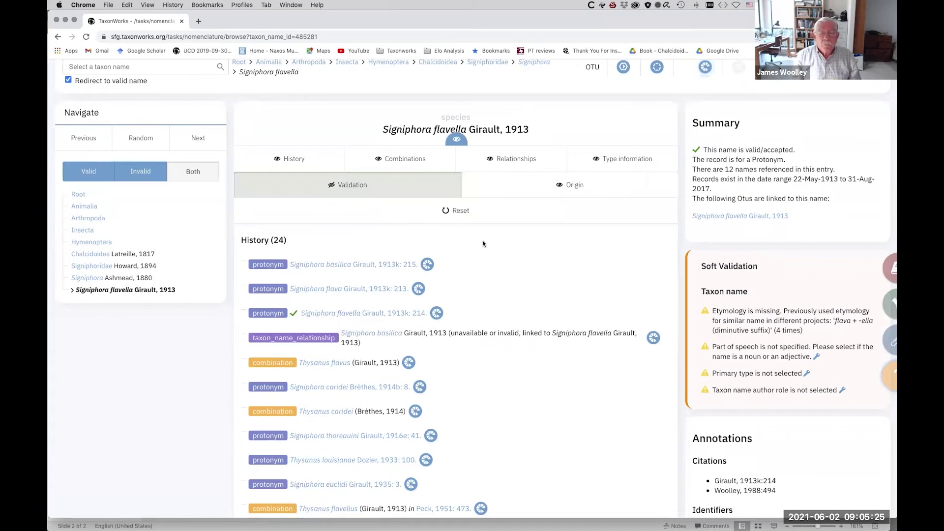
{"action": "left_click", "coordinate": [459, 138]}
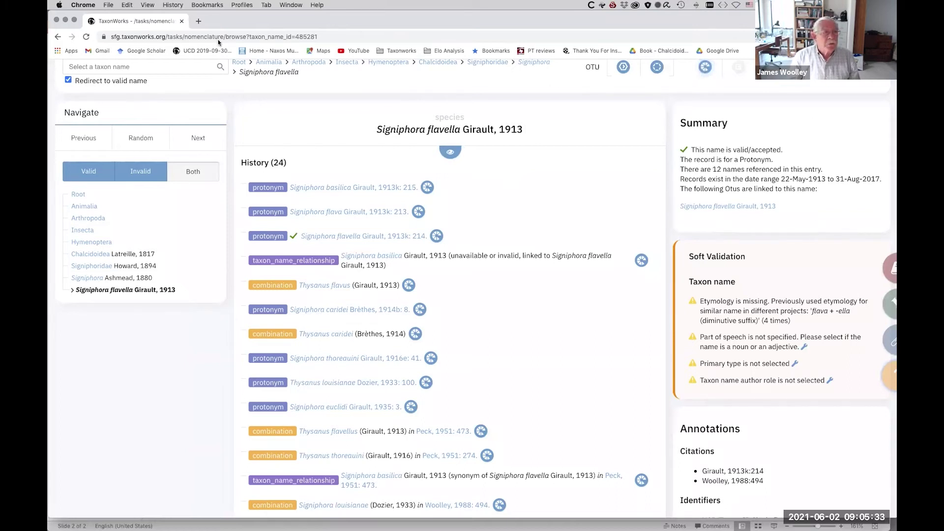
Return to the hub, open the Browse OTUs task and select Signiphora flavella Girault, 1913 by searching for "signiphora flavella"
{"action": "scroll", "coordinate": [295, 127], "scroll_direction": "up", "scroll_amount": 3}
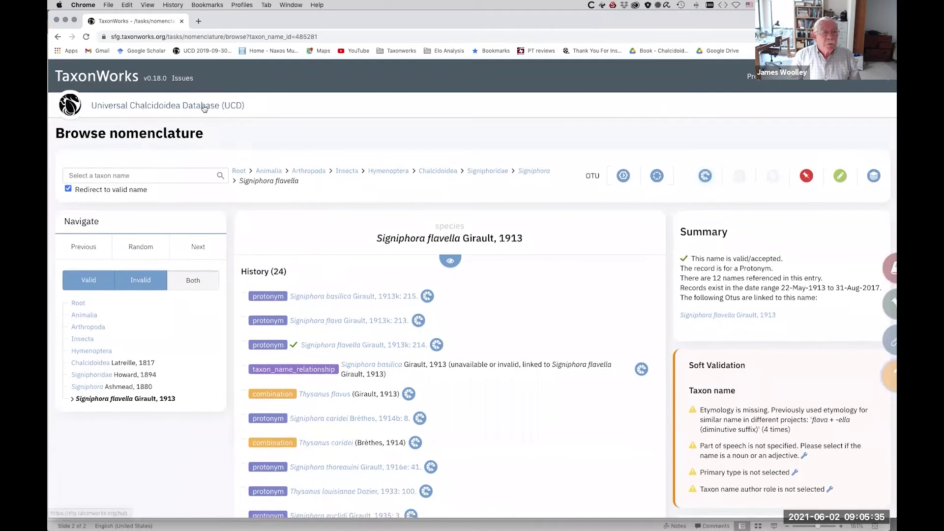
{"action": "left_click", "coordinate": [204, 108]}
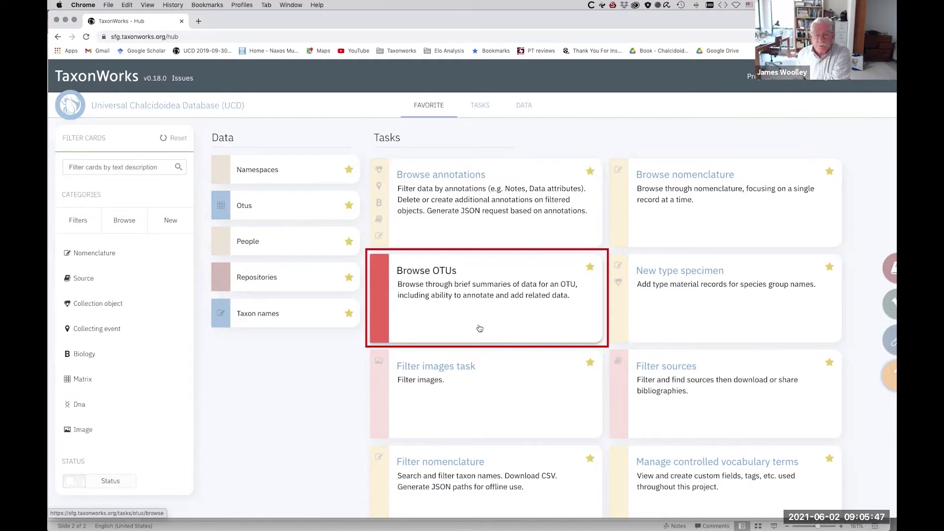
{"action": "left_click", "coordinate": [436, 274]}
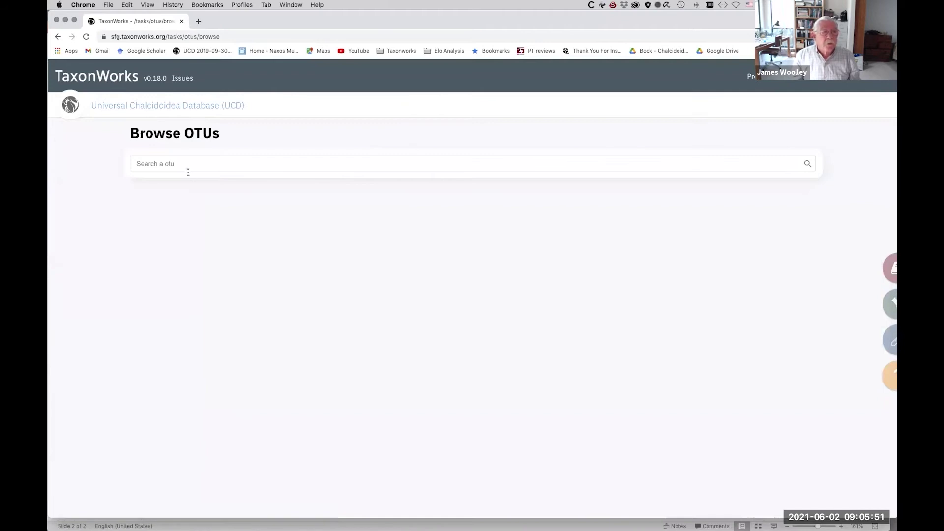
{"action": "left_click", "coordinate": [180, 163]}
{"action": "type", "text": "signiphora flavella"}
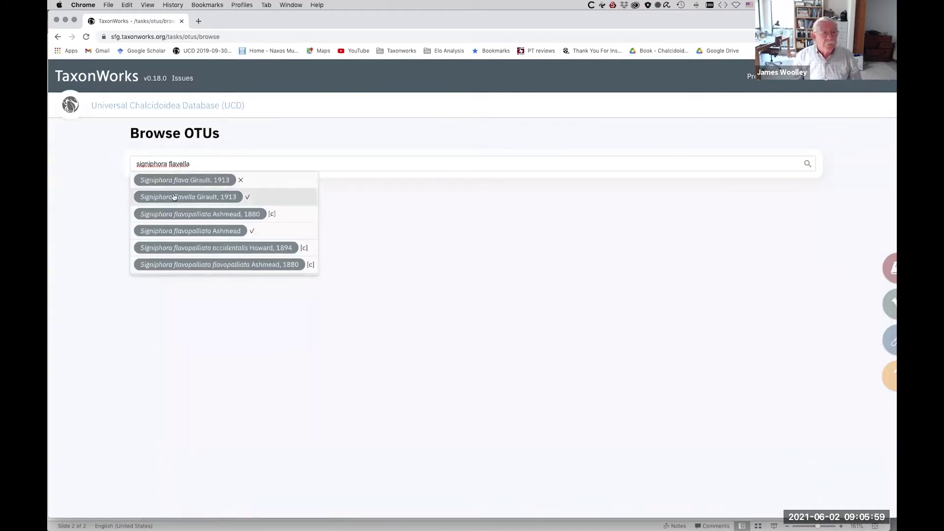
{"action": "left_click", "coordinate": [174, 196]}
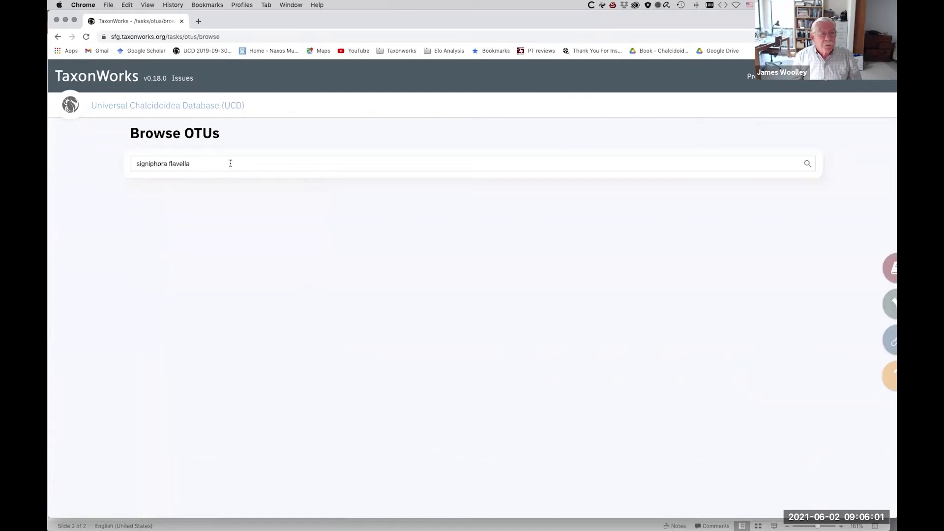
Load the OTU page for Signiphora flavella Girault, 1913 and review its timeline citations and reference list
{"action": "left_click", "coordinate": [180, 182]}
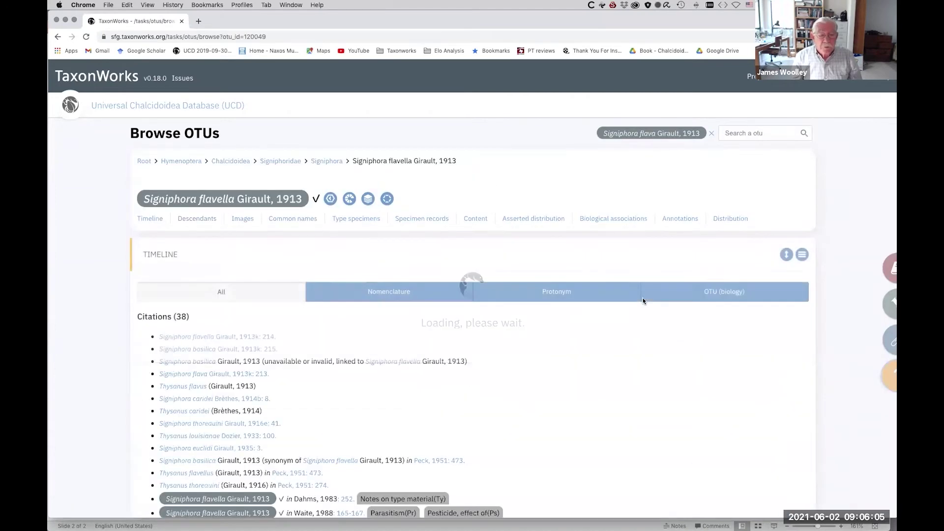
{"action": "scroll", "coordinate": [664, 365], "scroll_direction": "down", "scroll_amount": 5}
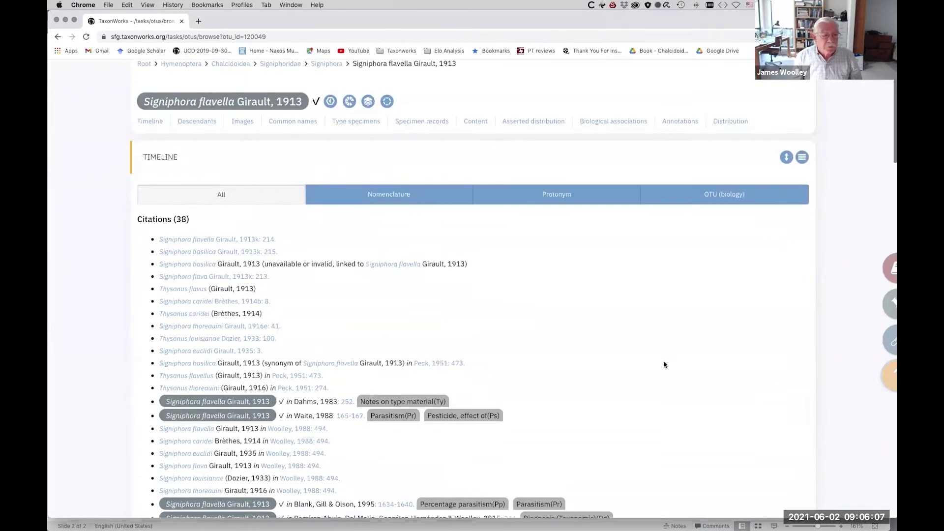
{"action": "scroll", "coordinate": [664, 365], "scroll_direction": "down", "scroll_amount": 5}
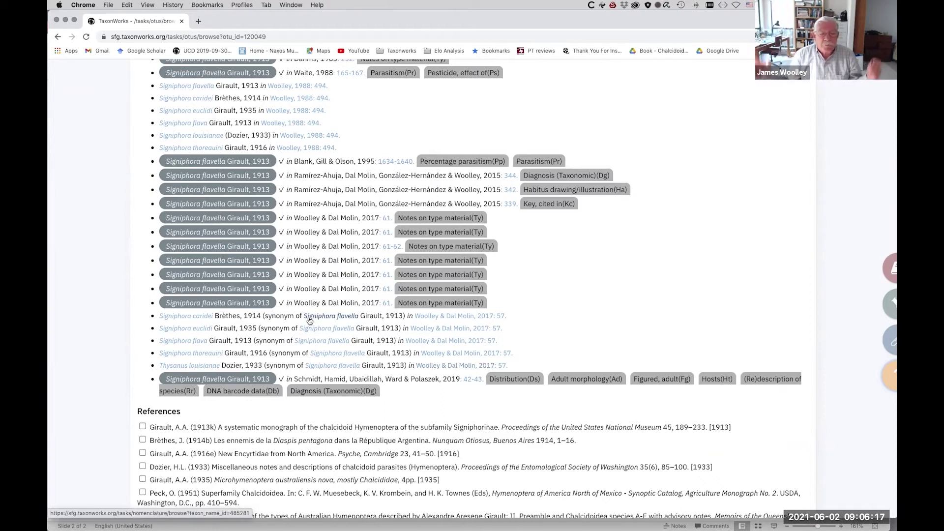
{"action": "scroll", "coordinate": [310, 321], "scroll_direction": "down", "scroll_amount": 10}
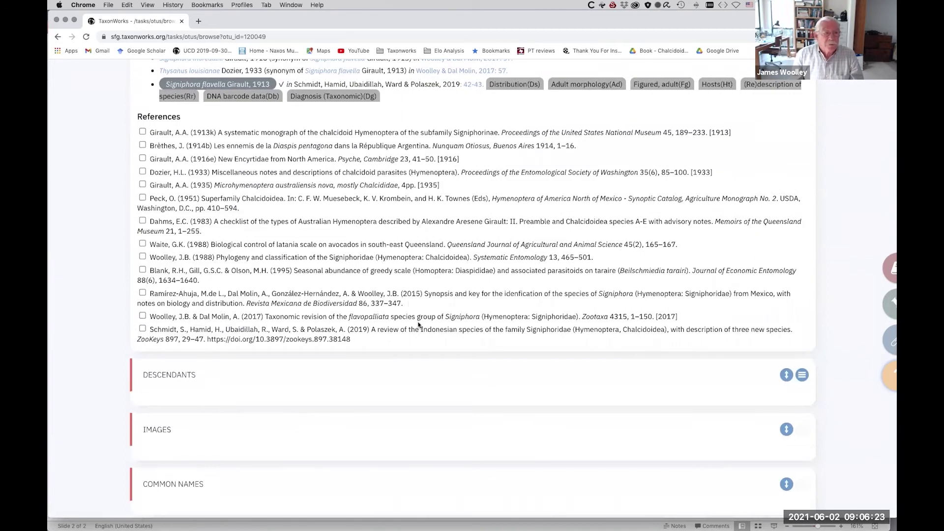
{"action": "scroll", "coordinate": [418, 324], "scroll_direction": "down", "scroll_amount": 12}
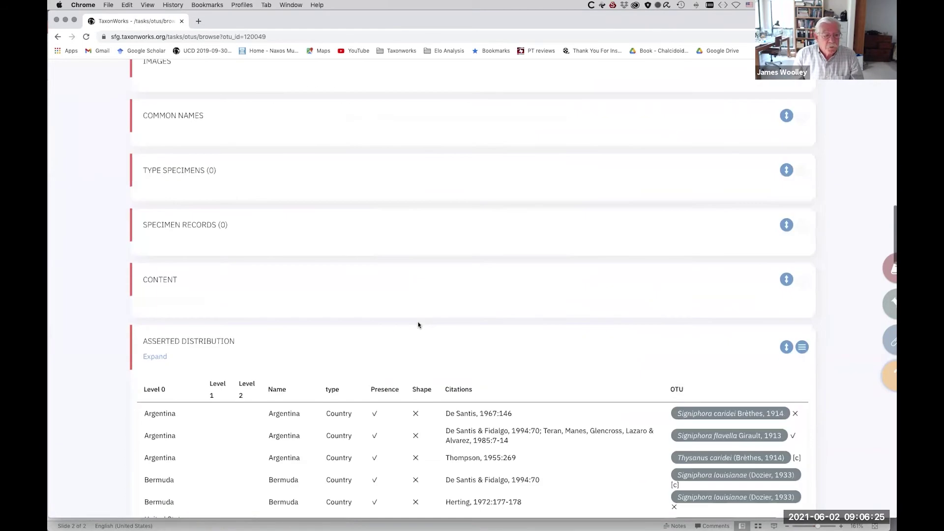
Review the asserted distribution and biological associations recorded for Signiphora flavella, and return to the start of the OTU page
{"action": "scroll", "coordinate": [419, 325], "scroll_direction": "down", "scroll_amount": 6}
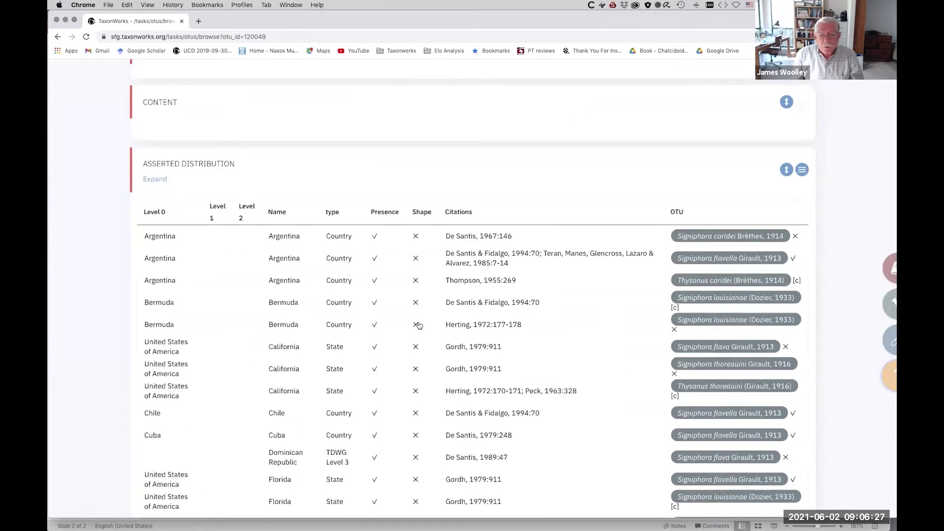
{"action": "scroll", "coordinate": [418, 325], "scroll_direction": "down", "scroll_amount": 4}
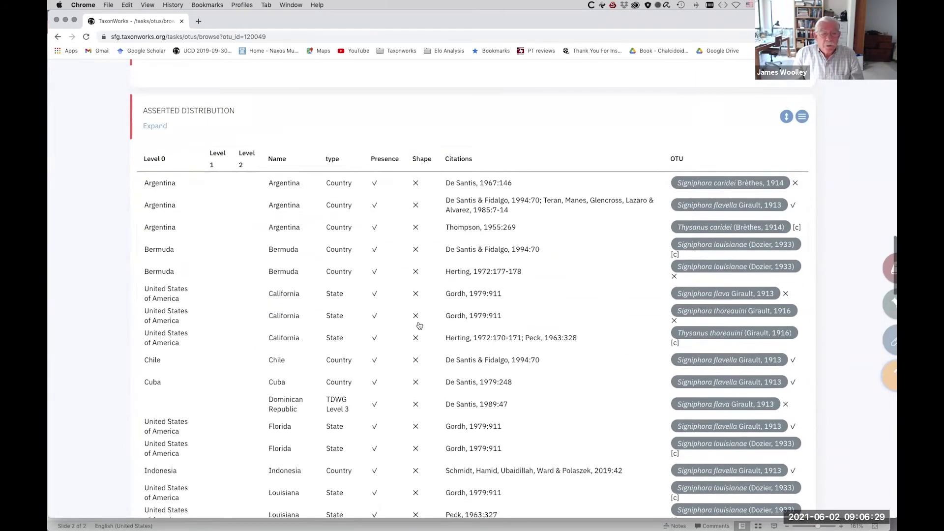
{"action": "scroll", "coordinate": [418, 325], "scroll_direction": "down", "scroll_amount": 12}
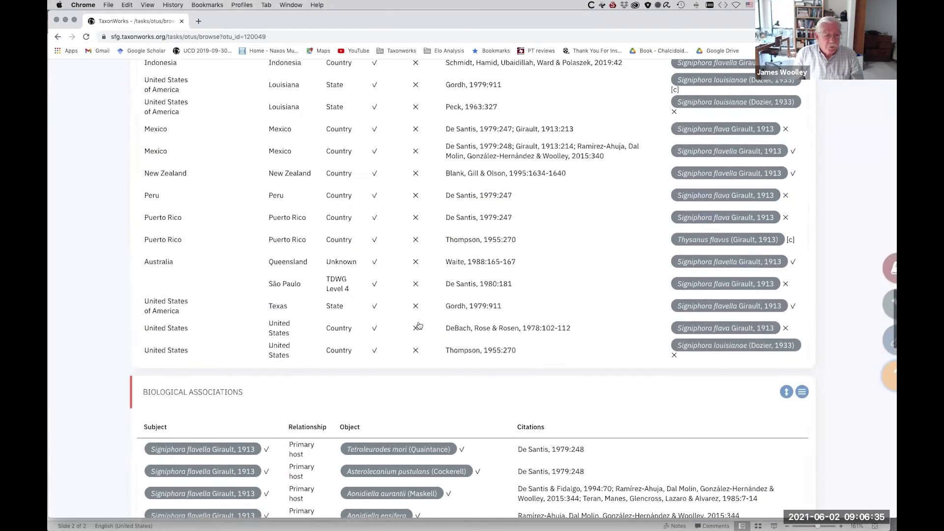
{"action": "scroll", "coordinate": [418, 325], "scroll_direction": "down", "scroll_amount": 12}
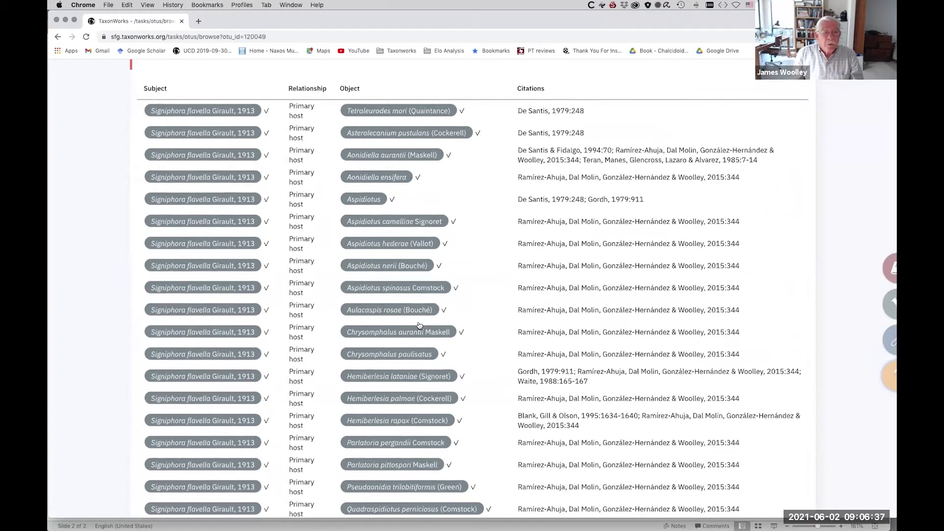
{"action": "scroll", "coordinate": [418, 325], "scroll_direction": "down", "scroll_amount": 2}
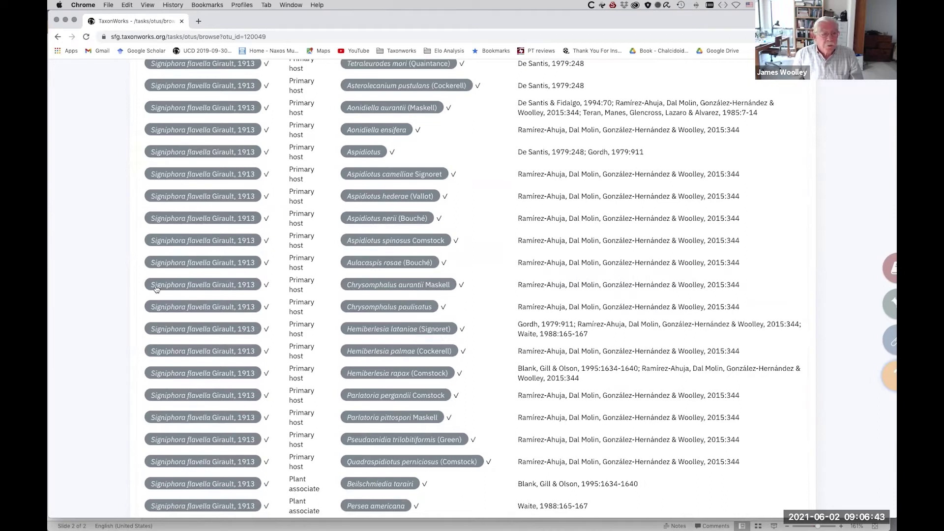
{"action": "scroll", "coordinate": [407, 296], "scroll_direction": "up", "scroll_amount": 20}
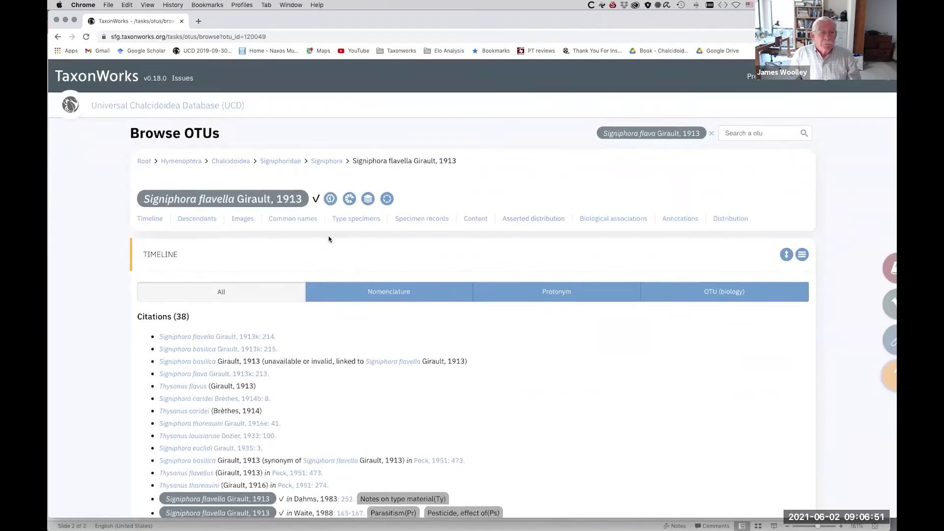
Switch from the Signiphora flavella OTU page to its Browse nomenclature page and back to Browse OTUs
{"action": "scroll", "coordinate": [324, 236], "scroll_direction": "down", "scroll_amount": 1}
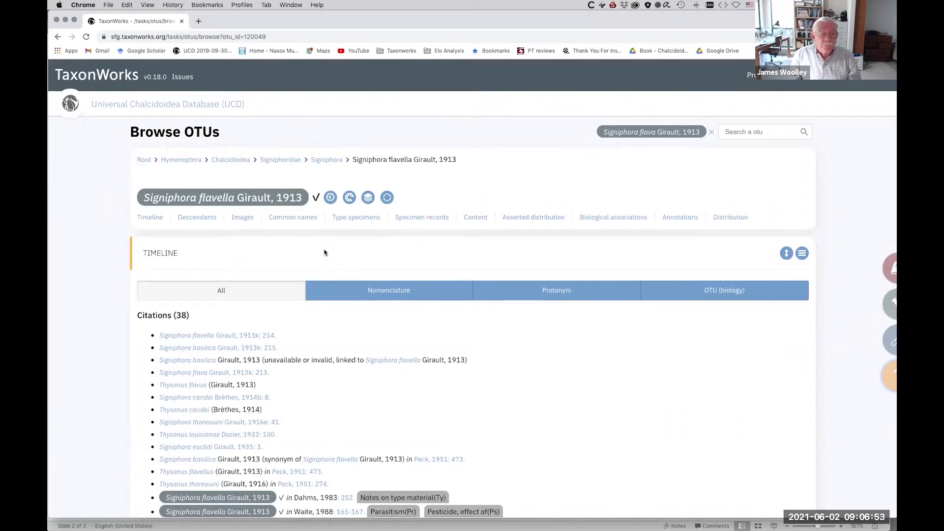
{"action": "scroll", "coordinate": [327, 259], "scroll_direction": "down", "scroll_amount": 1}
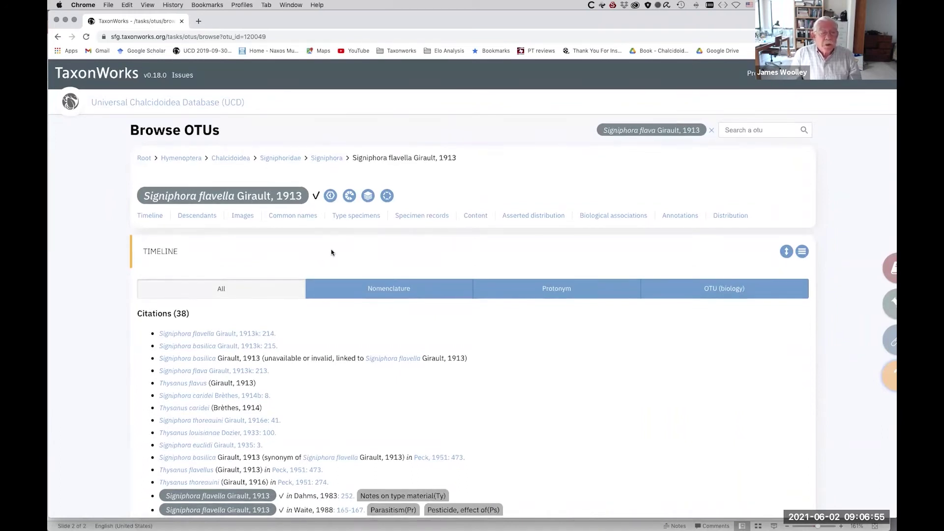
{"action": "left_click", "coordinate": [330, 196]}
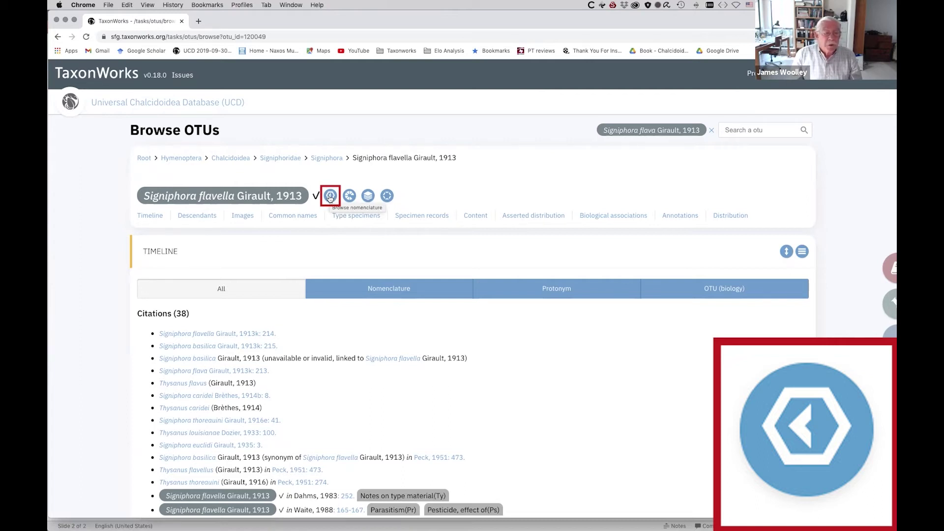
{"action": "left_click", "coordinate": [330, 197]}
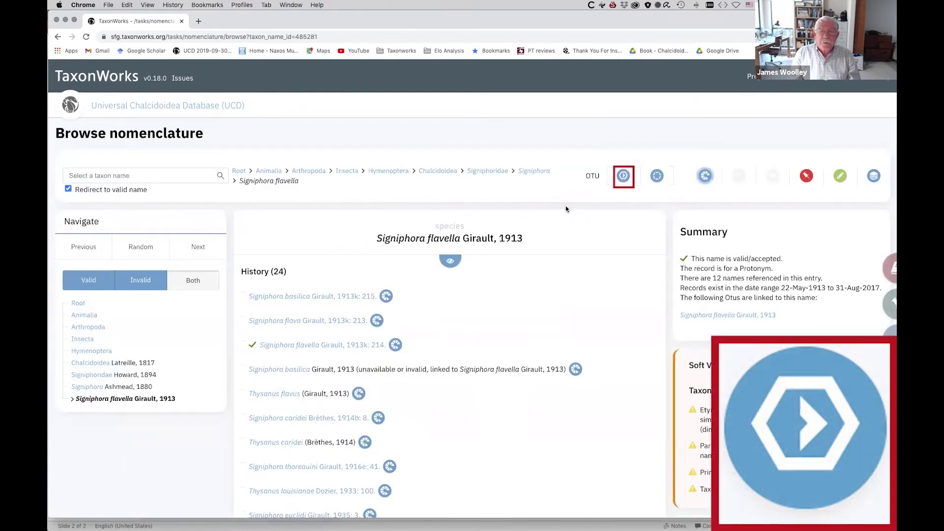
{"action": "left_click", "coordinate": [623, 177]}
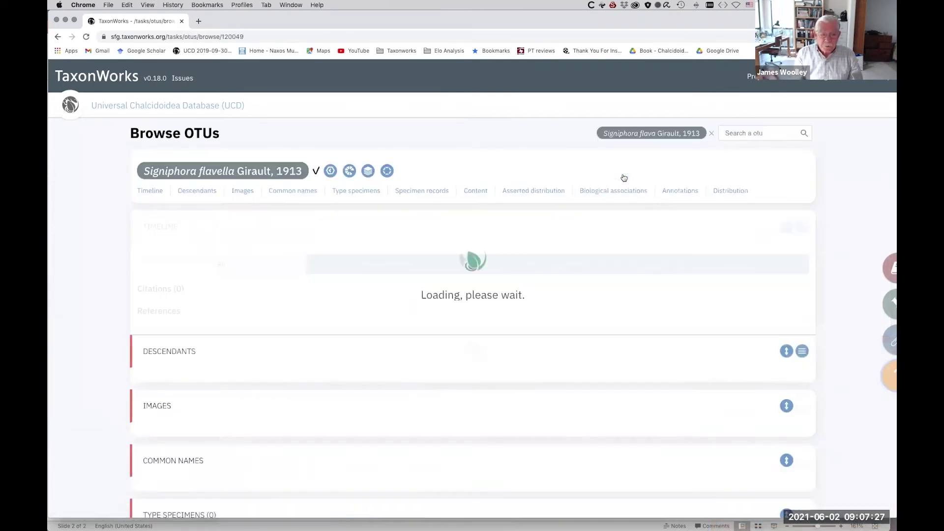
{"action": "scroll", "coordinate": [623, 178], "scroll_direction": "down", "scroll_amount": 1}
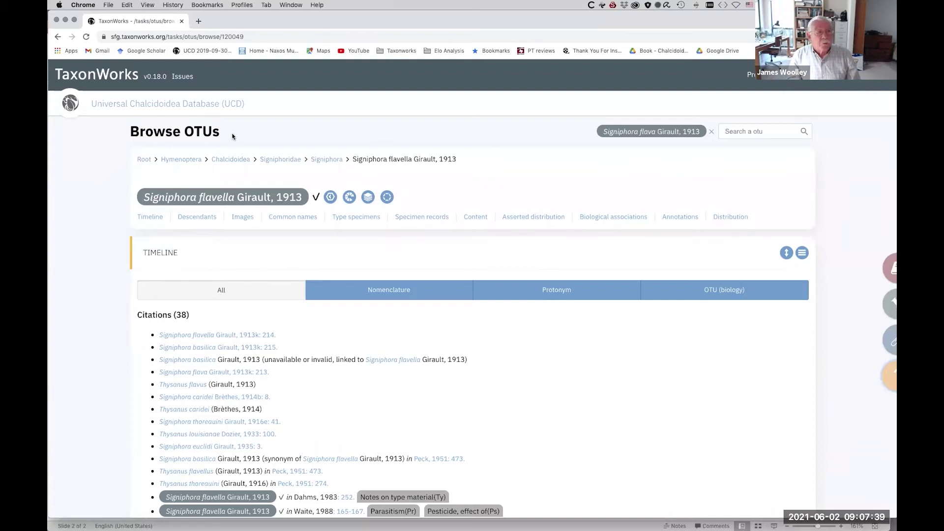
Return to the project hub, look through the favorite task cards and open the Source hub task
{"action": "left_click", "coordinate": [210, 108]}
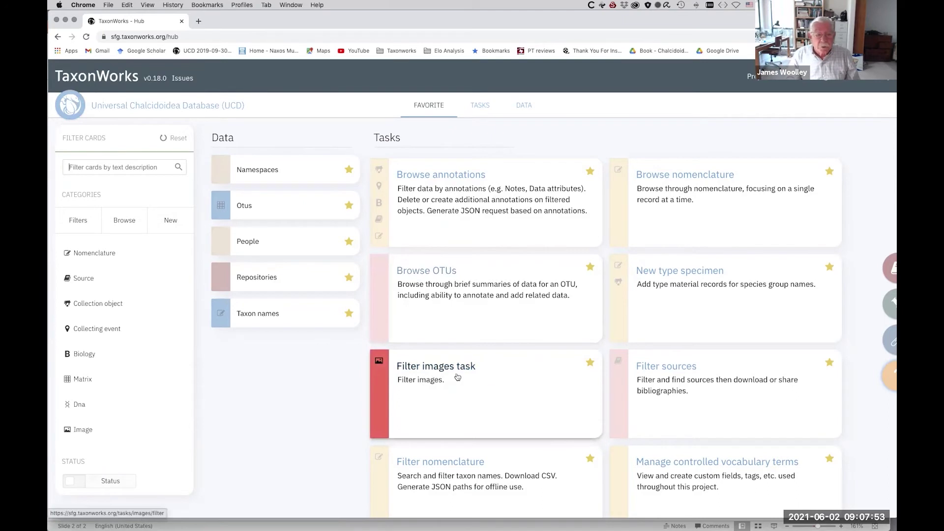
{"action": "scroll", "coordinate": [503, 391], "scroll_direction": "down", "scroll_amount": 2}
{"action": "scroll", "coordinate": [504, 392], "scroll_direction": "down", "scroll_amount": 4}
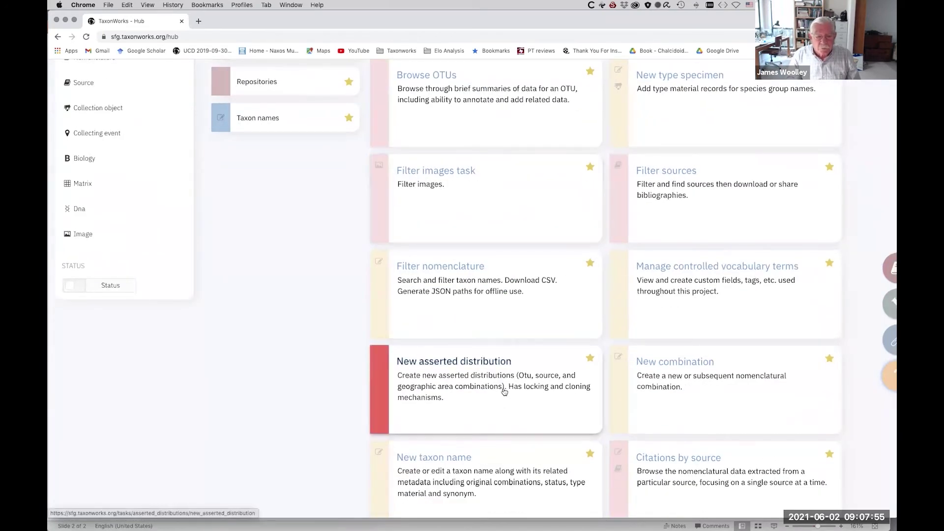
{"action": "scroll", "coordinate": [504, 391], "scroll_direction": "down", "scroll_amount": 4}
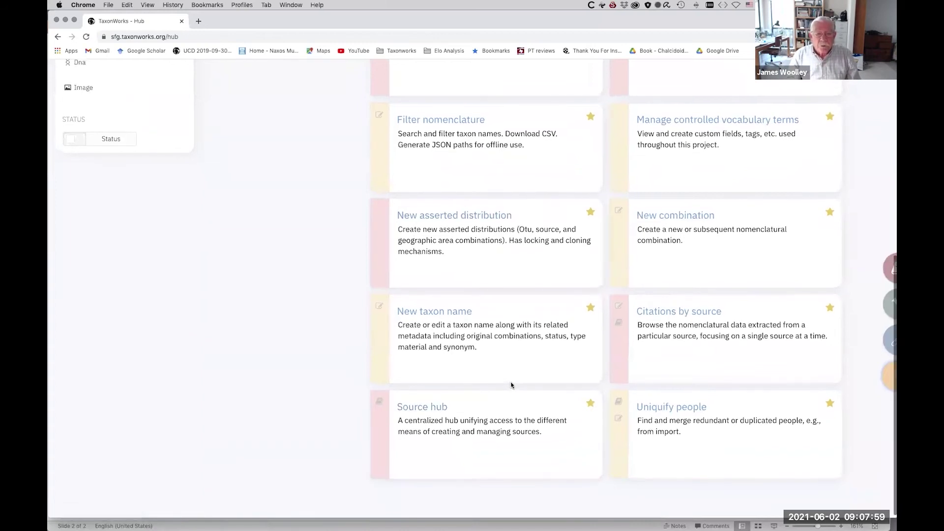
{"action": "scroll", "coordinate": [511, 386], "scroll_direction": "down", "scroll_amount": 1}
{"action": "scroll", "coordinate": [511, 385], "scroll_direction": "up", "scroll_amount": 1}
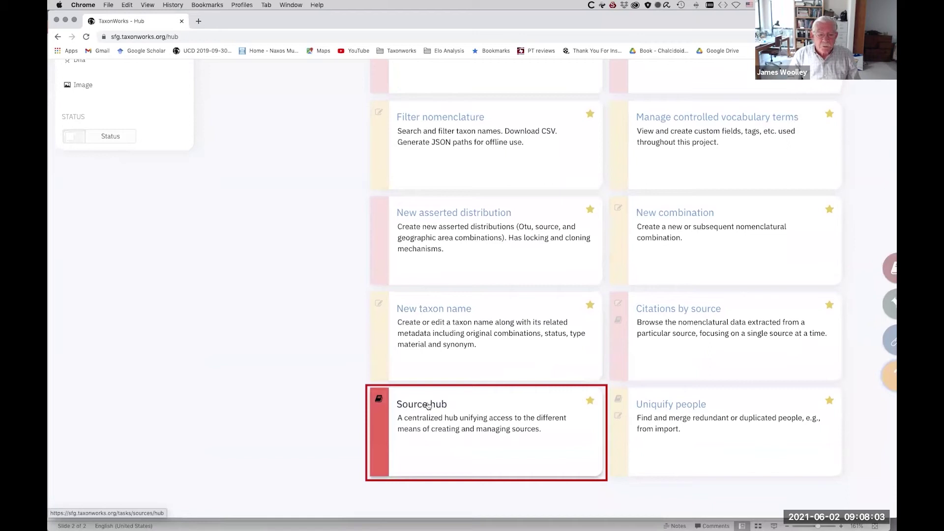
{"action": "left_click", "coordinate": [428, 405]}
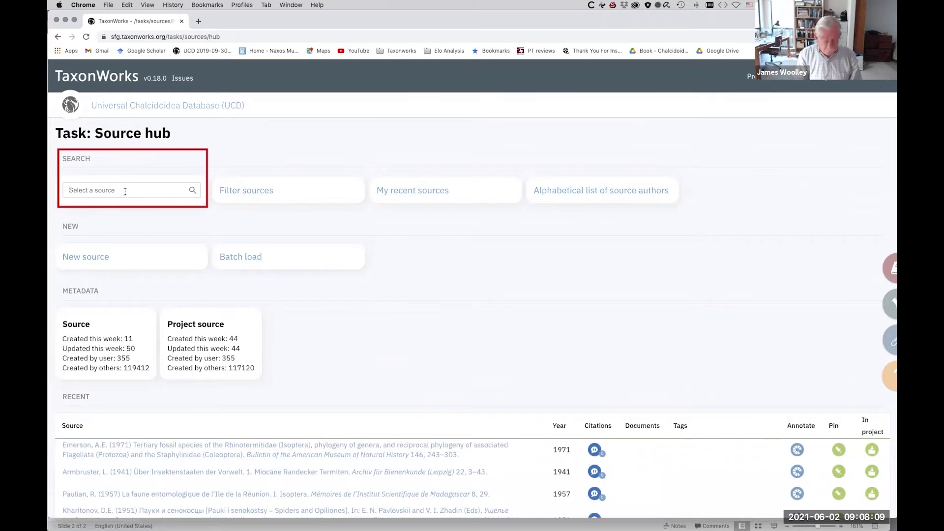
Search the sources by the authors' partial surnames plus "sig" and open the 2017 taxonomic revision of the flavopalliata species group of Signiphora
{"action": "left_click", "coordinate": [151, 194]}
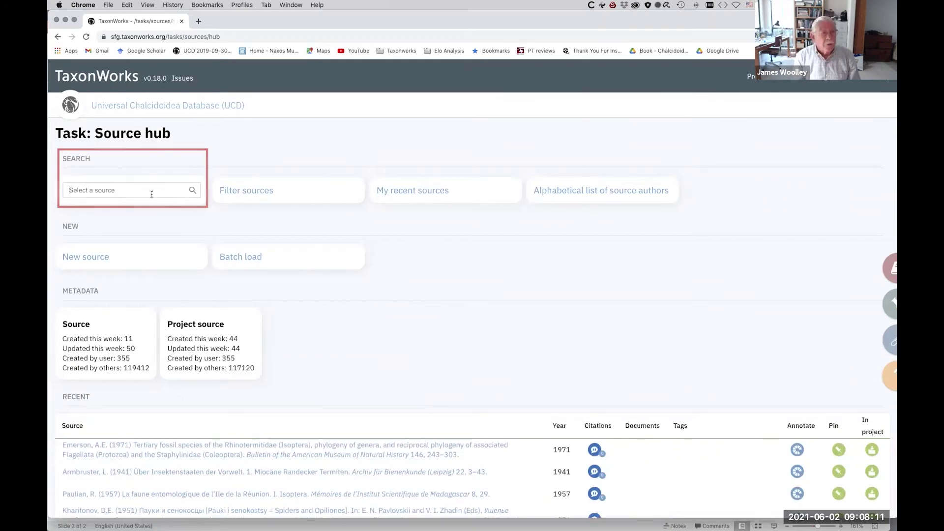
{"action": "type", "text": "Woo"}
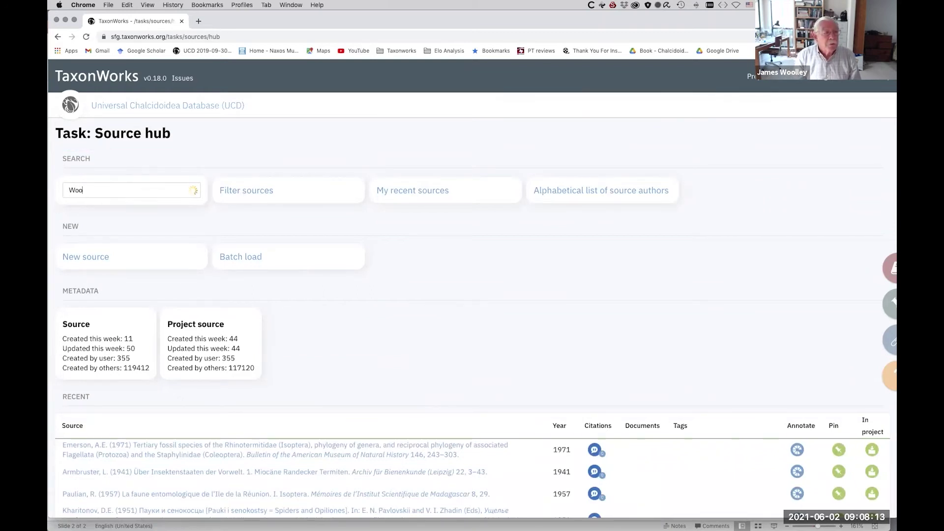
{"action": "type", "text": "l"}
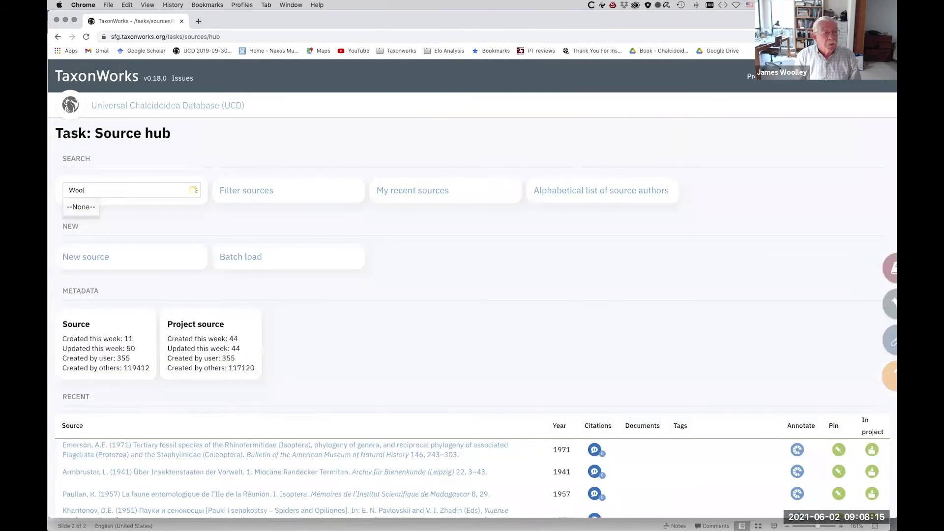
{"action": "type", "text": " Dal"}
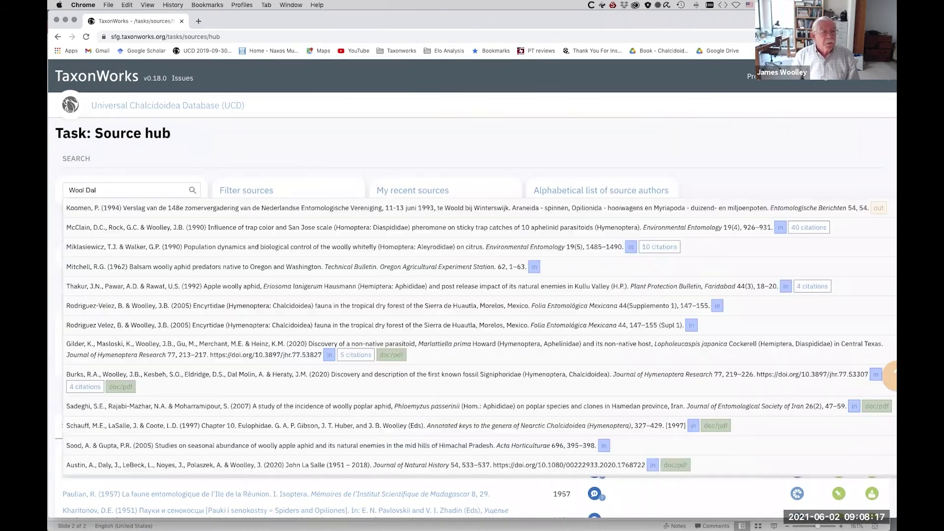
{"action": "type", "text": " sig"}
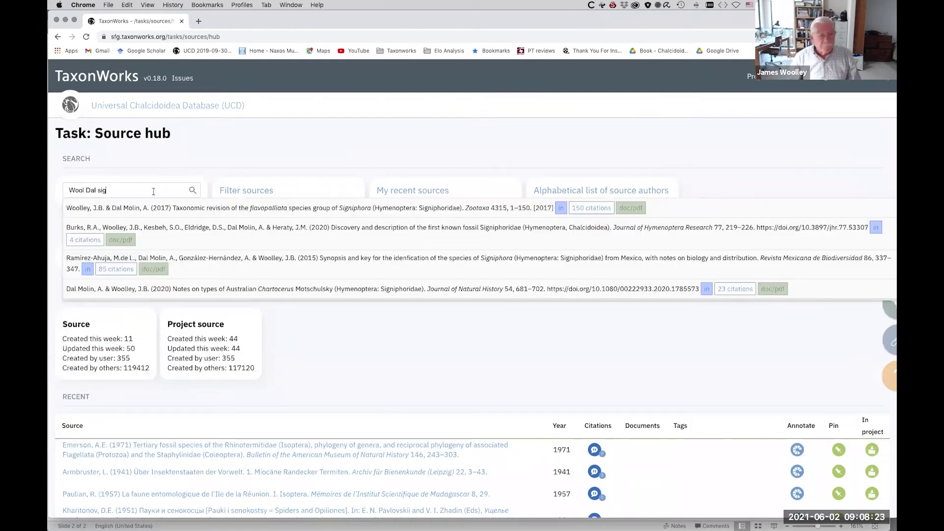
{"action": "left_click", "coordinate": [134, 212]}
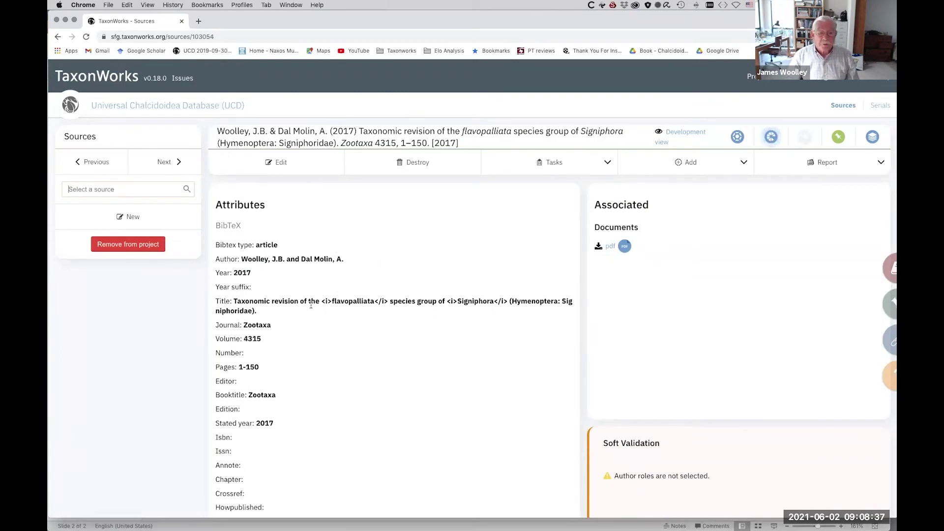
Open the source's attached PDF in the document viewer, widen the viewer, skim the first pages and close it
{"action": "left_click", "coordinate": [624, 246]}
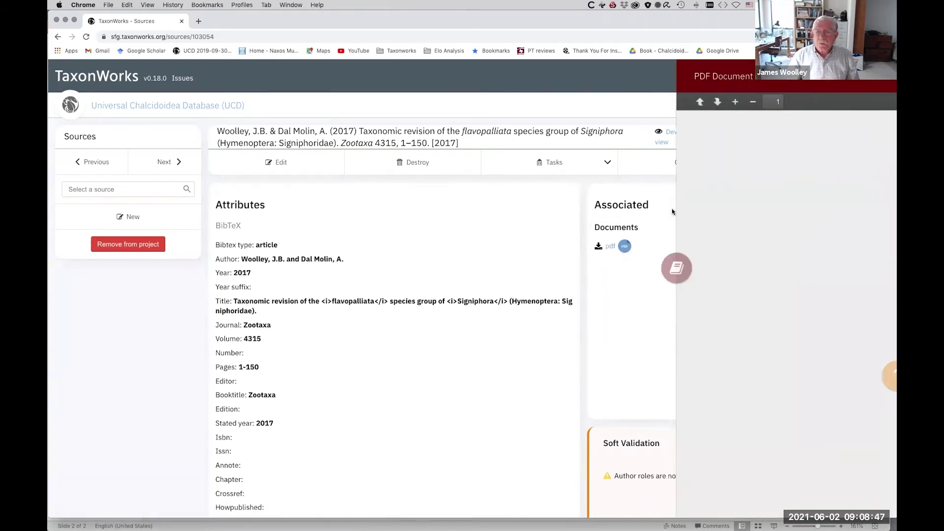
{"action": "left_click_drag", "start_coordinate": [677, 211], "coordinate": [519, 205]}
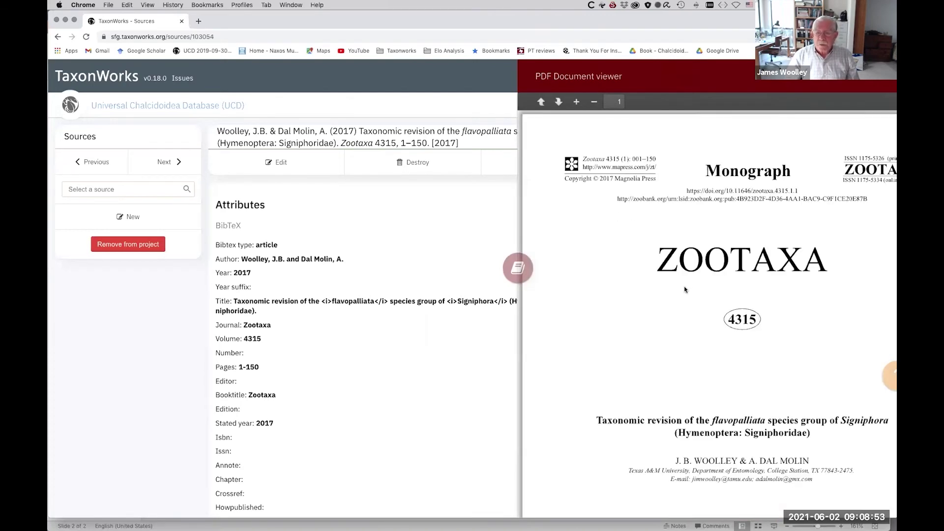
{"action": "scroll", "coordinate": [684, 290], "scroll_direction": "down", "scroll_amount": 5}
{"action": "scroll", "coordinate": [684, 290], "scroll_direction": "down", "scroll_amount": 5}
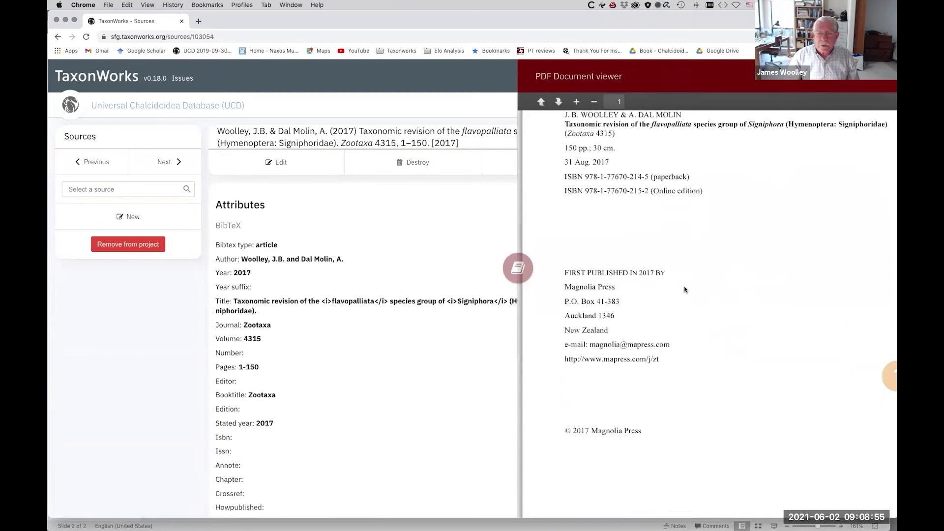
{"action": "scroll", "coordinate": [684, 289], "scroll_direction": "down", "scroll_amount": 3}
{"action": "scroll", "coordinate": [685, 289], "scroll_direction": "up", "scroll_amount": 5}
{"action": "scroll", "coordinate": [684, 290], "scroll_direction": "up", "scroll_amount": 6}
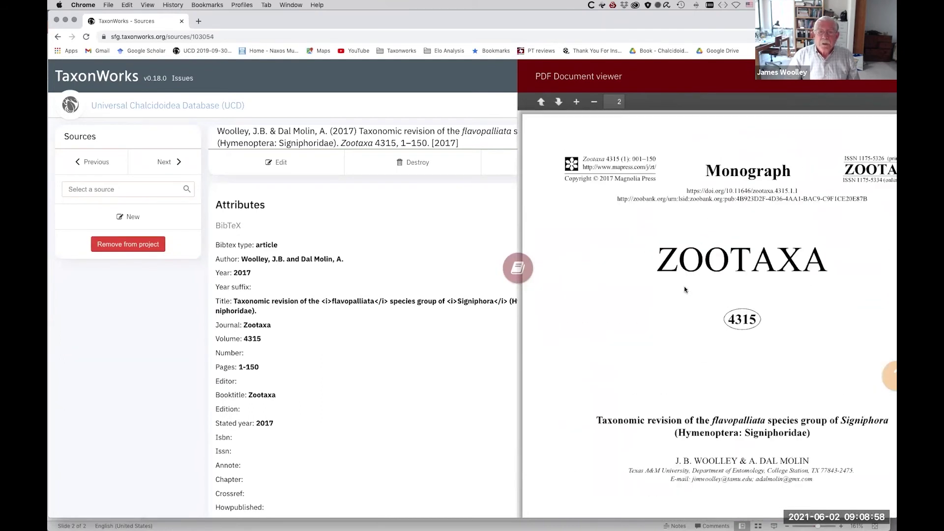
{"action": "left_click", "coordinate": [518, 274]}
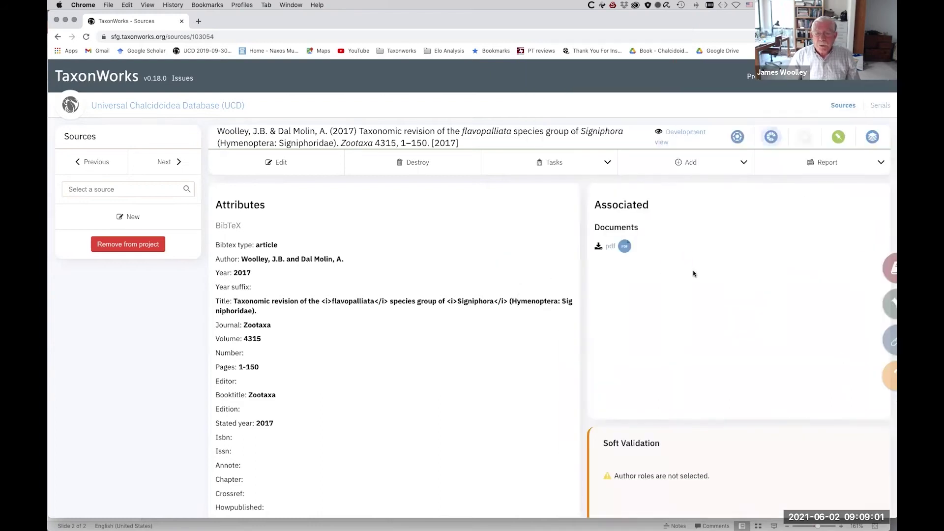
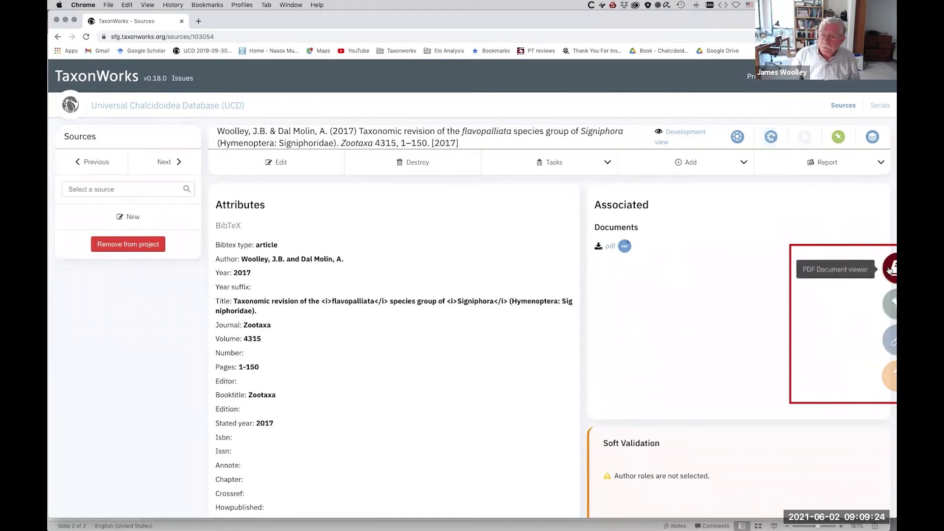
Open the Pinboard to view the pinned taxon names, sources, images and keywords
{"action": "left_click", "coordinate": [888, 307]}
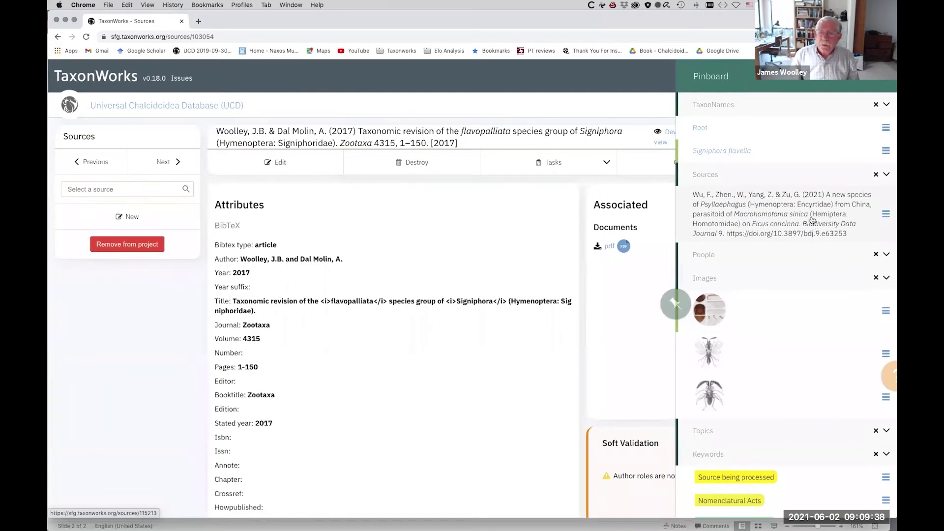
Close the Pinboard and pin the open 2017 taxonomic revision of the flavopalliata species group of Signiphora
{"action": "left_click", "coordinate": [675, 305]}
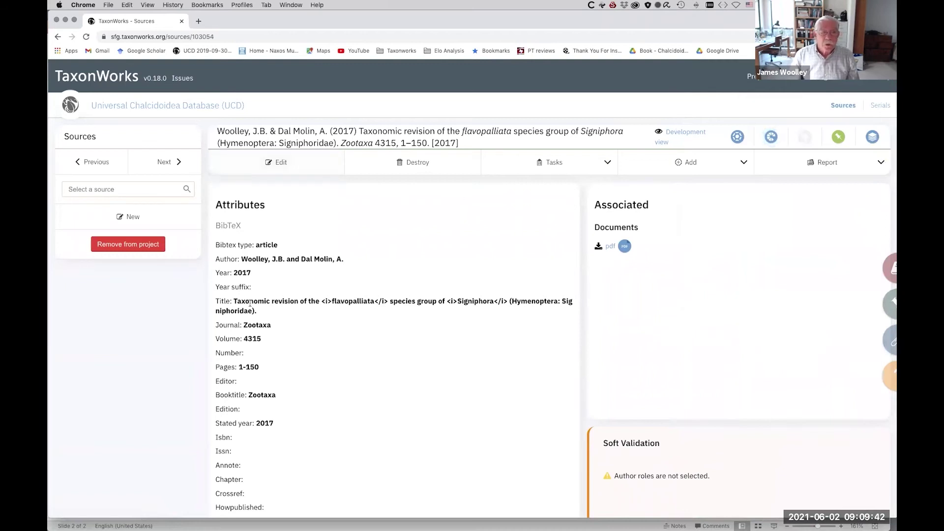
{"action": "left_click", "coordinate": [839, 139]}
{"action": "mouse_move", "coordinate": [849, 162]}
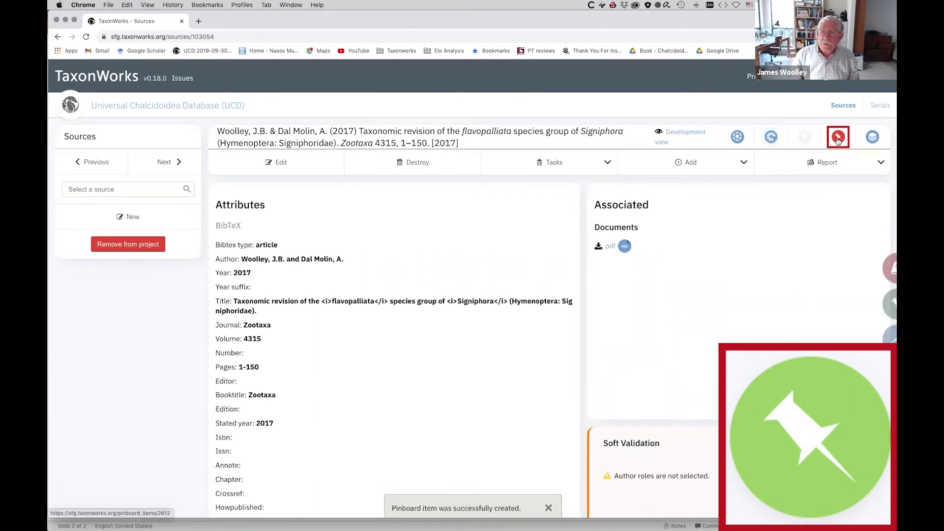
Reopen the Pinboard and look through its pinned sources, images, keywords and biological relationships
{"action": "left_click", "coordinate": [889, 302]}
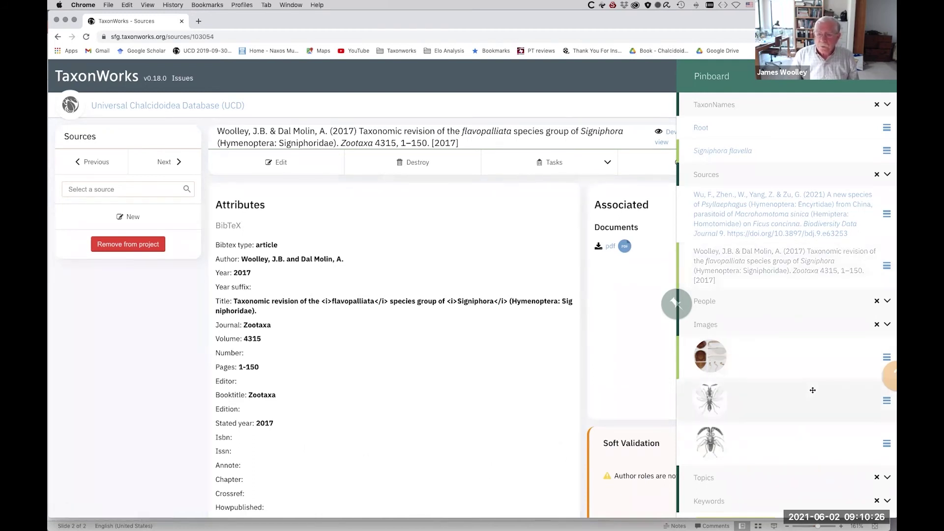
{"action": "scroll", "coordinate": [813, 389], "scroll_direction": "down", "scroll_amount": 5}
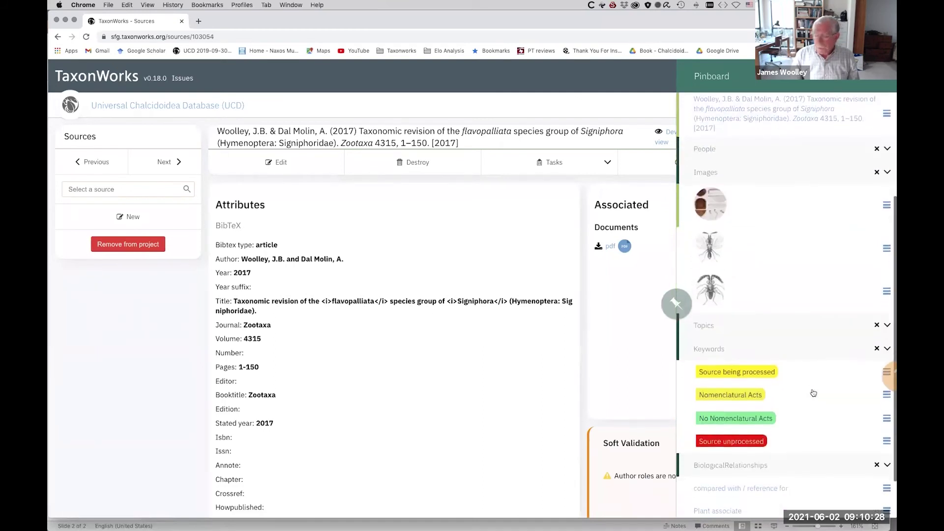
{"action": "scroll", "coordinate": [812, 390], "scroll_direction": "down", "scroll_amount": 2}
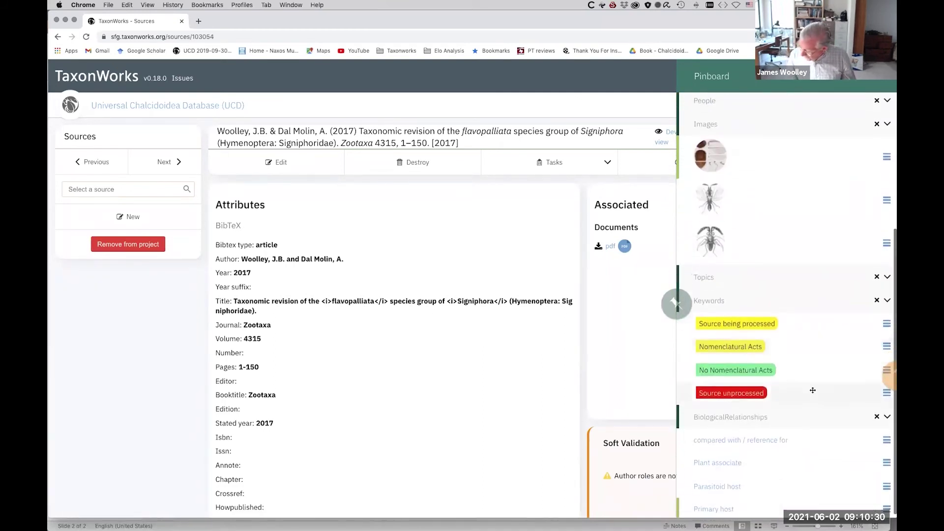
{"action": "scroll", "coordinate": [812, 390], "scroll_direction": "down", "scroll_amount": 1}
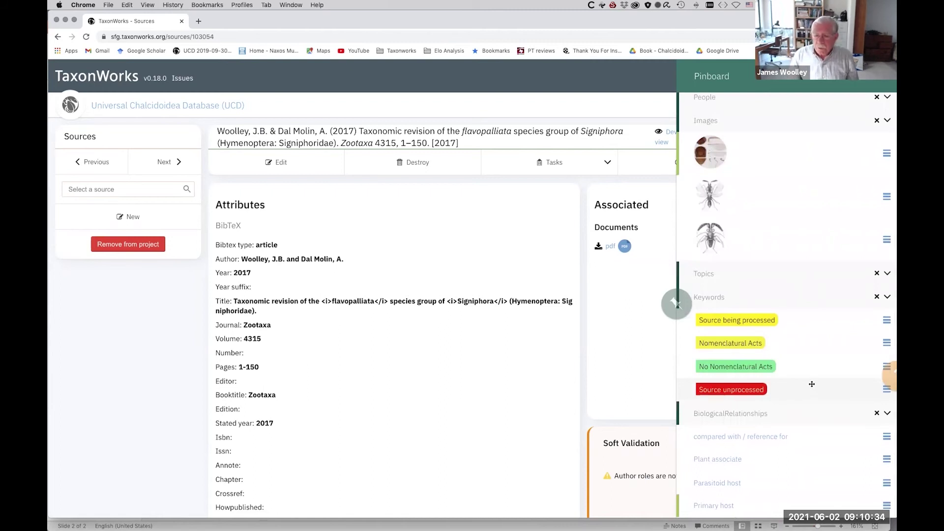
{"action": "scroll", "coordinate": [812, 384], "scroll_direction": "up", "scroll_amount": 8}
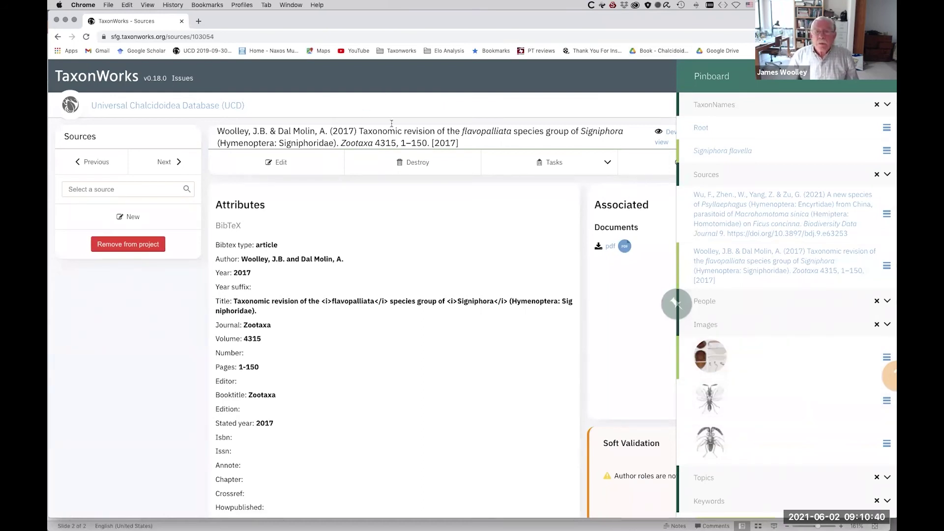
Return to the project hub, open Browse nomenclature, view the annotation options for the Root taxon name and close them
{"action": "left_click", "coordinate": [166, 108]}
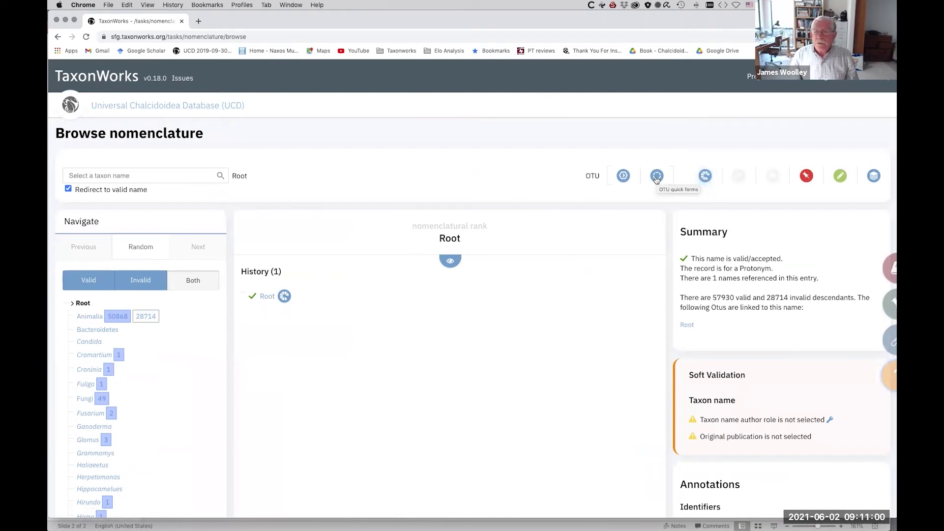
{"action": "left_click", "coordinate": [706, 175]}
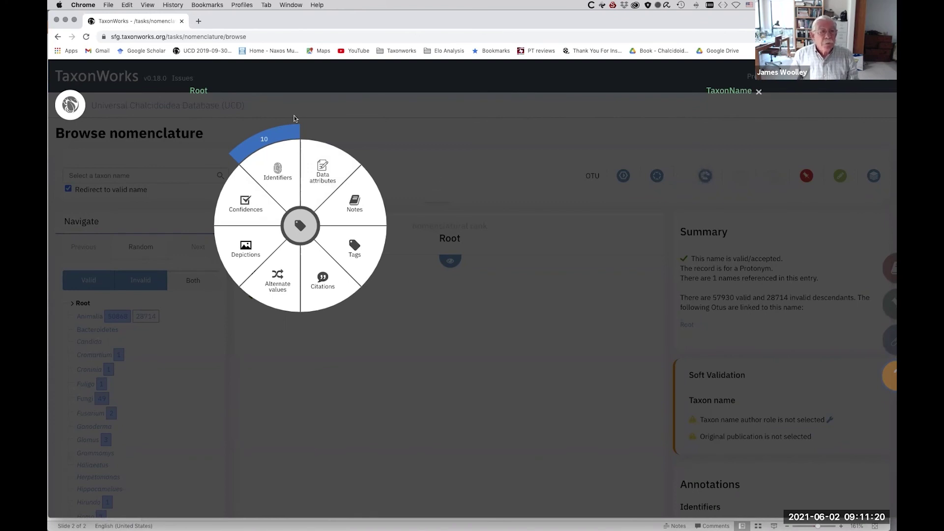
{"action": "left_click", "coordinate": [758, 93]}
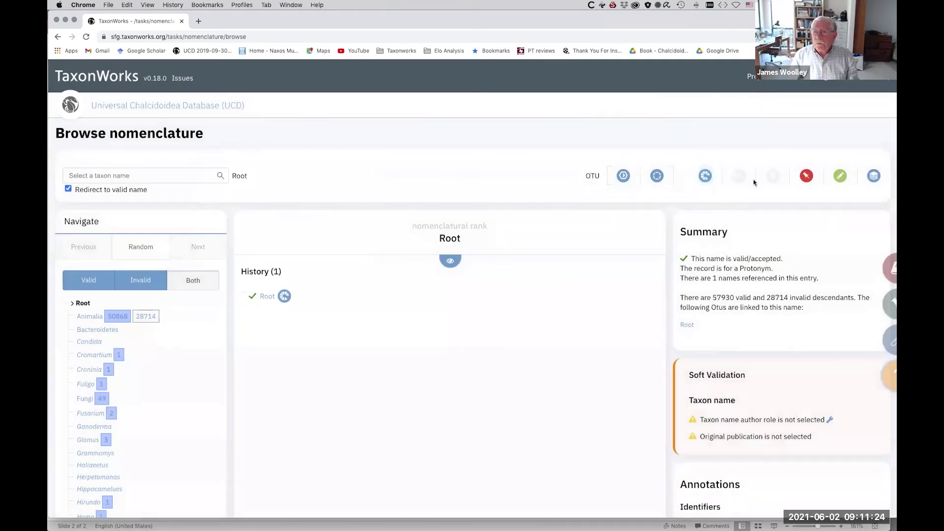
Try to edit the Root taxon name and return to the project hub
{"action": "left_click", "coordinate": [841, 177]}
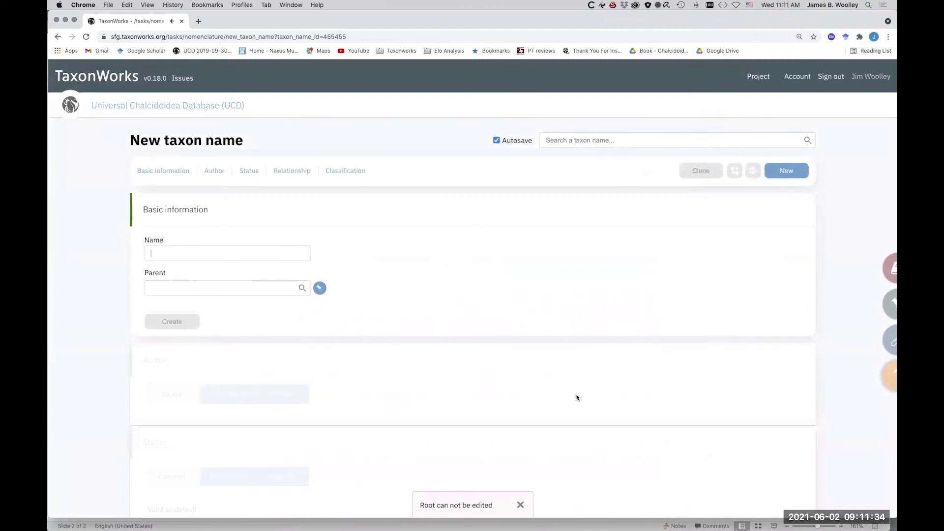
{"action": "left_click", "coordinate": [520, 506]}
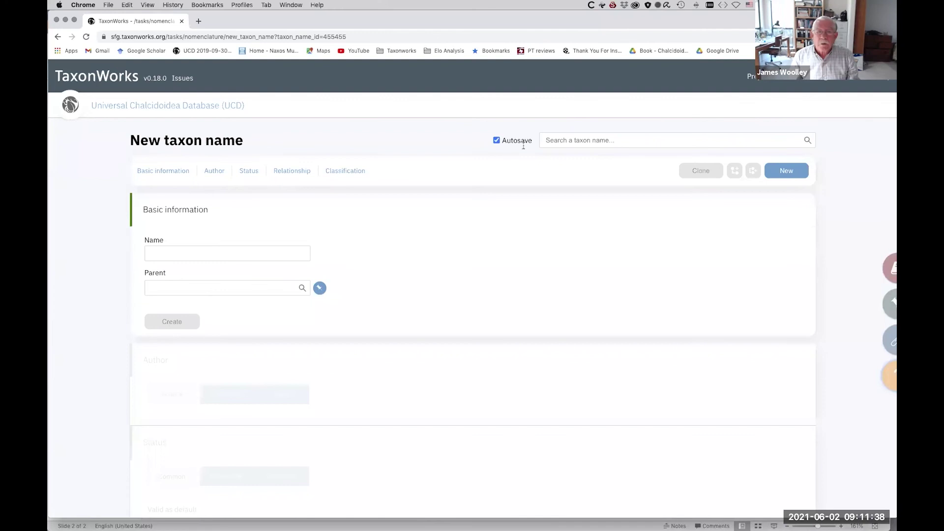
{"action": "left_click", "coordinate": [167, 112]}
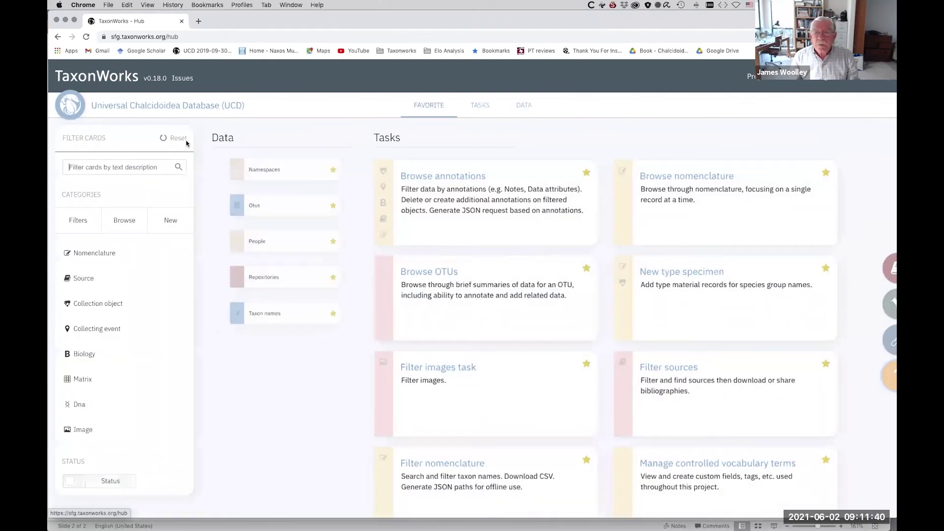
Open Browse nomenclature, search for "sign flavella" and open the species Signiphora flavella
{"action": "left_click", "coordinate": [691, 178]}
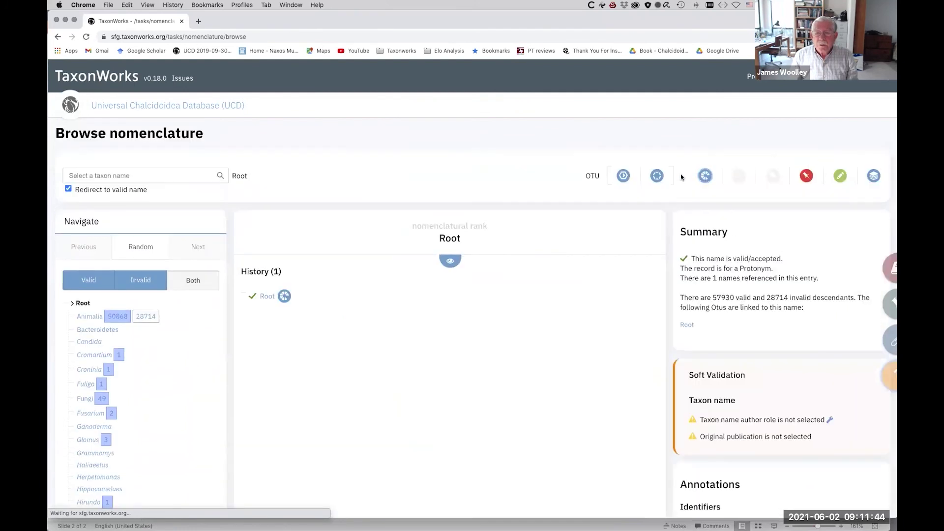
{"action": "left_click", "coordinate": [111, 176]}
{"action": "type", "text": "sig"}
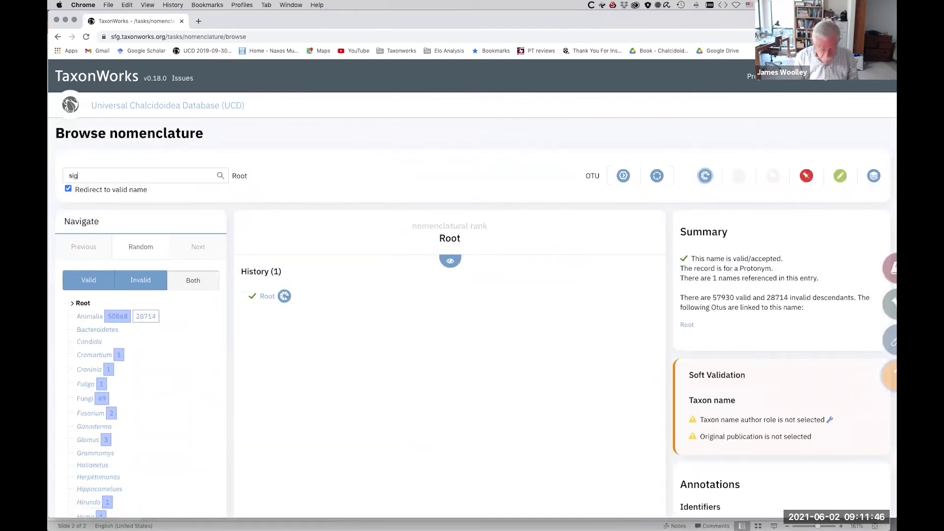
{"action": "type", "text": "n flavella"}
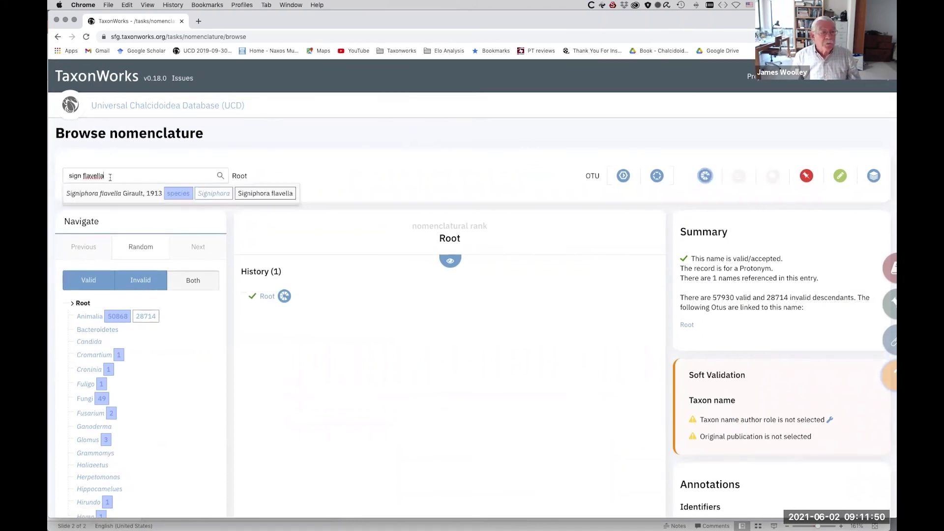
{"action": "left_click", "coordinate": [110, 191]}
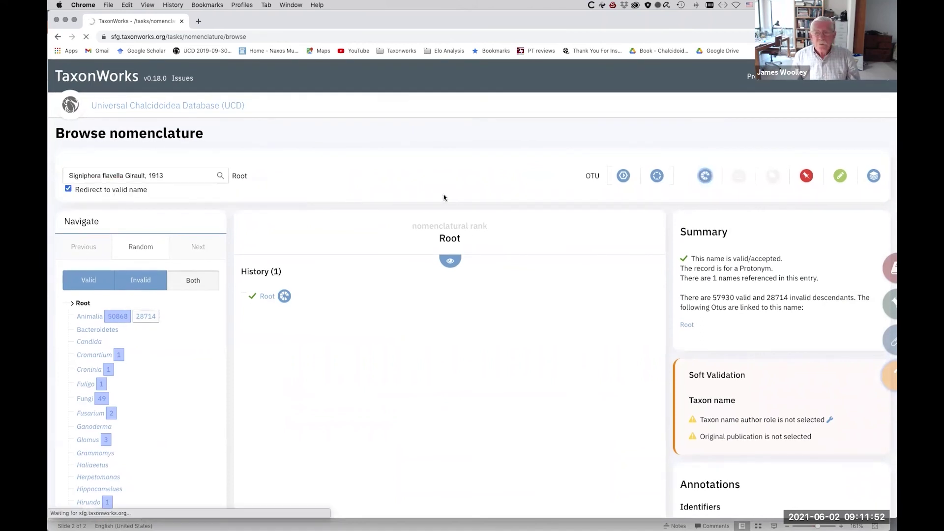
Open Signiphora flavella for editing and look through its form sections, including the Person option for the author
{"action": "left_click", "coordinate": [838, 179]}
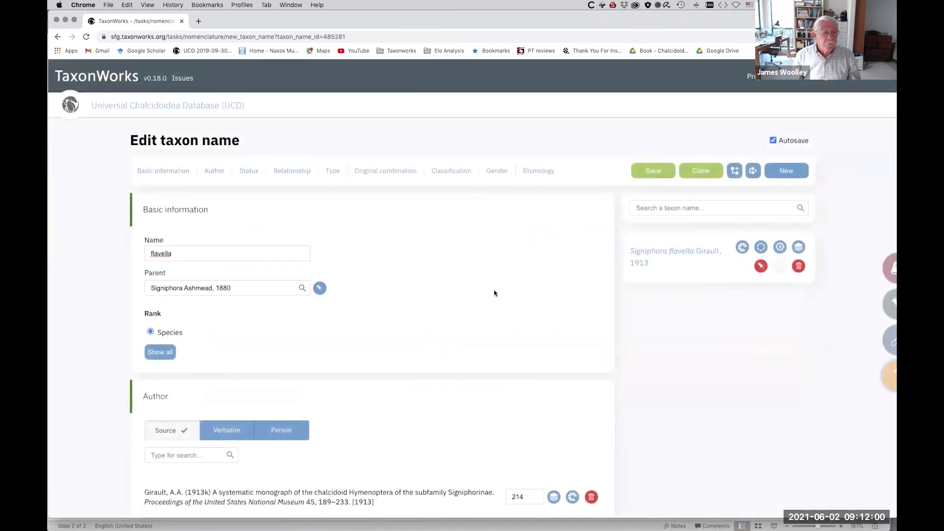
{"action": "scroll", "coordinate": [495, 294], "scroll_direction": "down", "scroll_amount": 2}
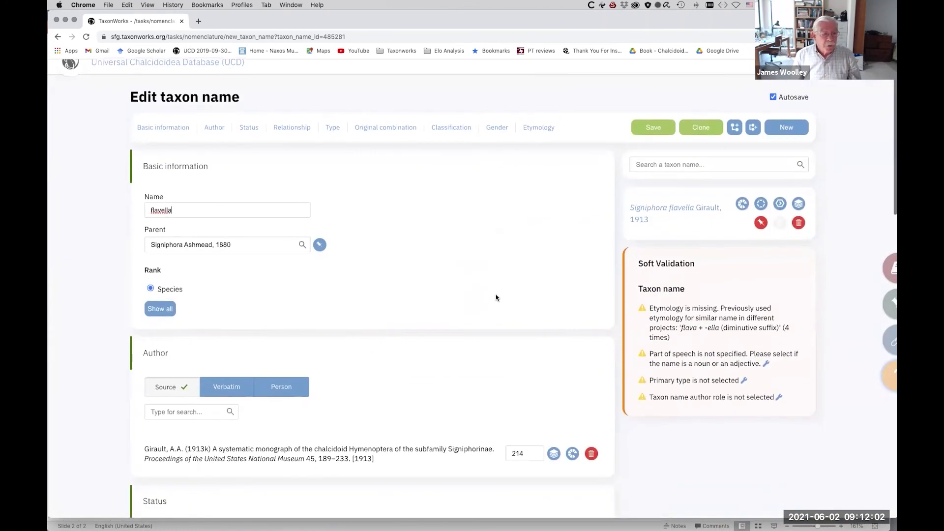
{"action": "scroll", "coordinate": [496, 297], "scroll_direction": "down", "scroll_amount": 4}
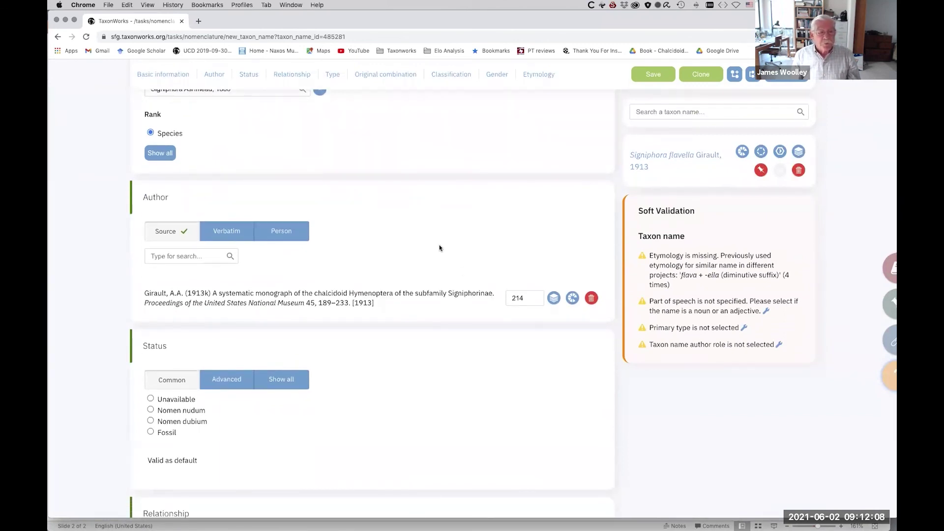
{"action": "left_click", "coordinate": [285, 233]}
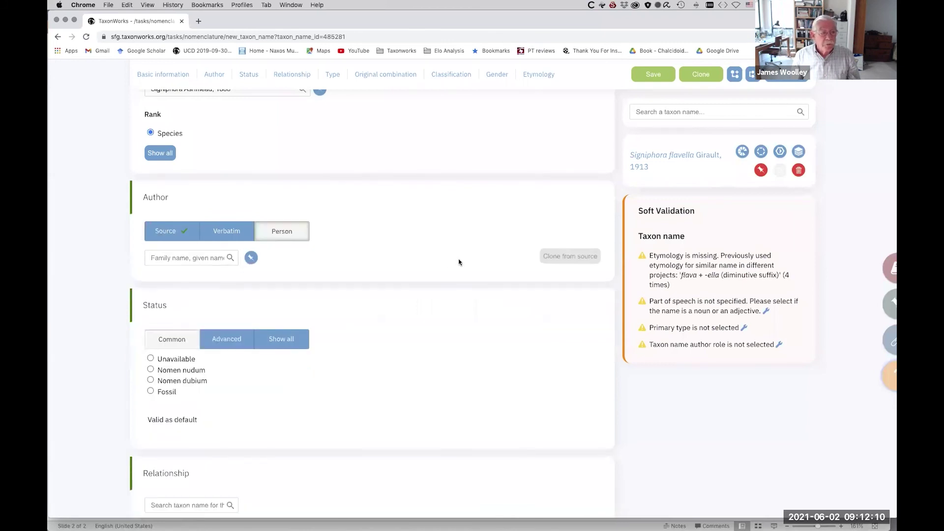
{"action": "scroll", "coordinate": [458, 262], "scroll_direction": "down", "scroll_amount": 7}
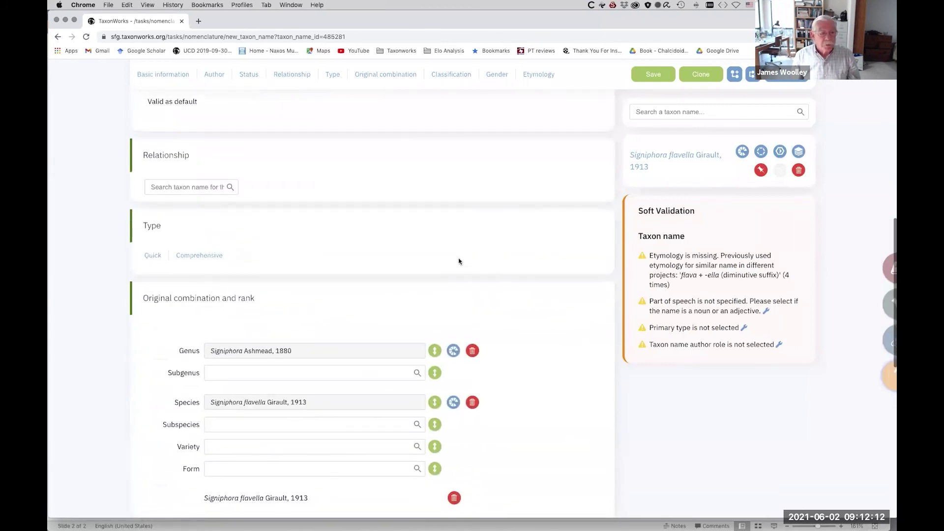
{"action": "scroll", "coordinate": [458, 262], "scroll_direction": "down", "scroll_amount": 8}
{"action": "scroll", "coordinate": [458, 261], "scroll_direction": "up", "scroll_amount": 20}
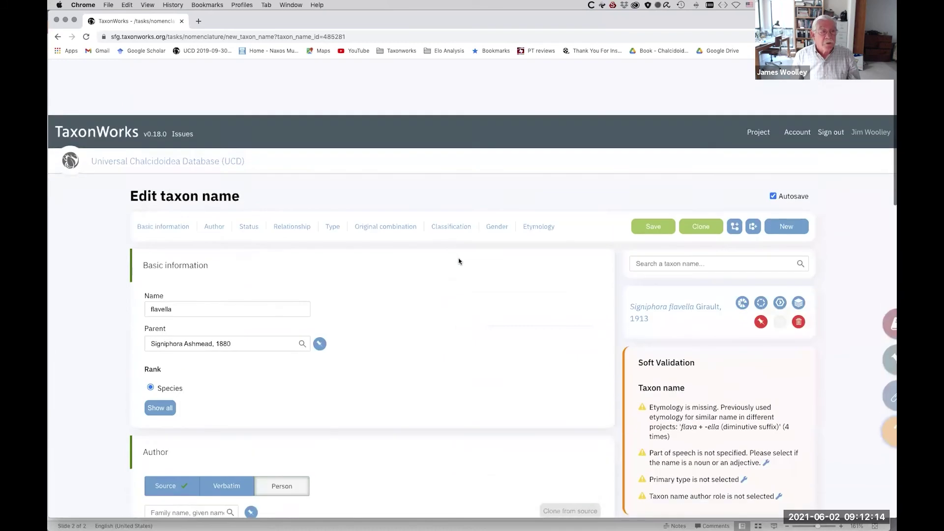
Go back to browsing Signiphora flavella, view the navigation and task options for the taxon name and close them
{"action": "left_click", "coordinate": [57, 38]}
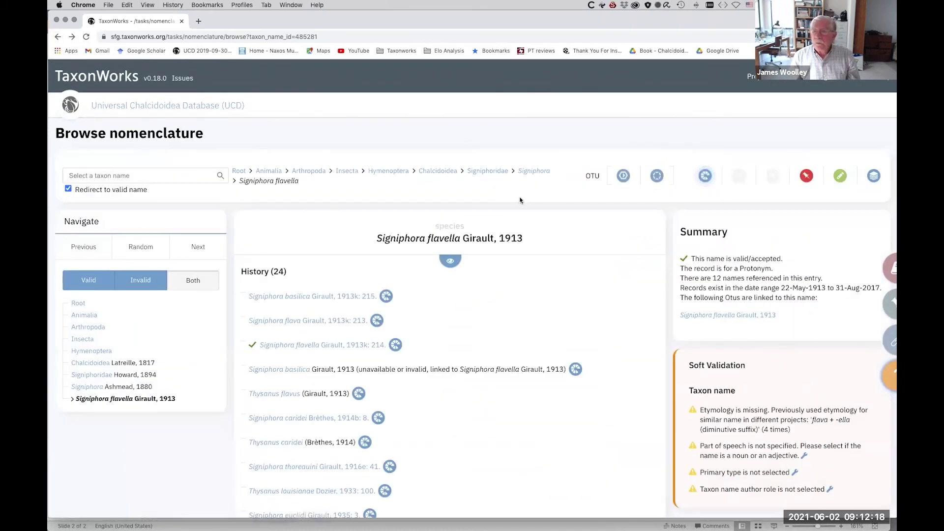
{"action": "left_click", "coordinate": [874, 176]}
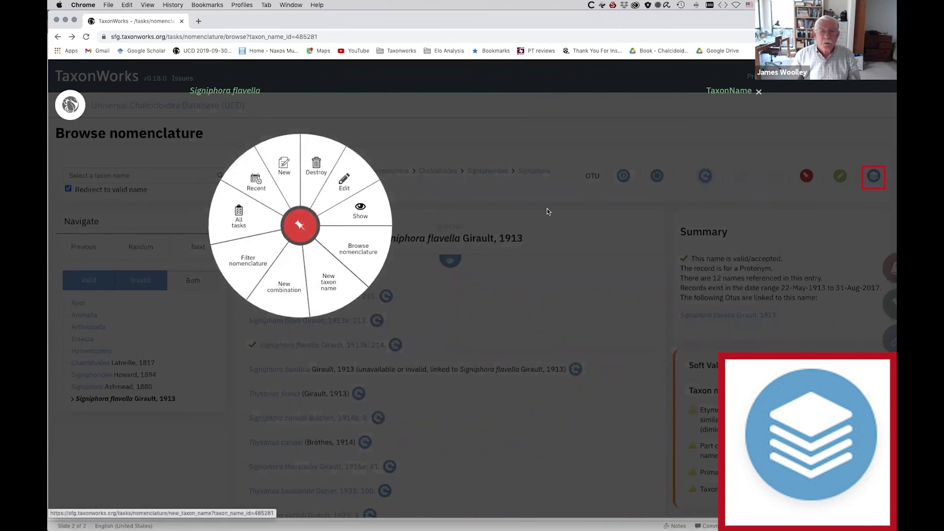
{"action": "left_click", "coordinate": [757, 93]}
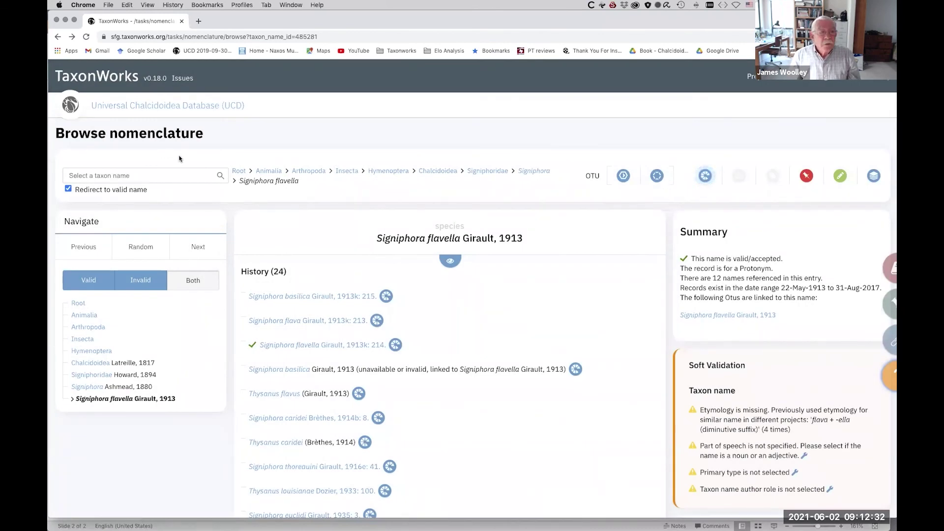
Open the OTU page linked to Signiphora flavella, view the start of its timeline and open the OTU's annotation options
{"action": "left_click", "coordinate": [621, 177]}
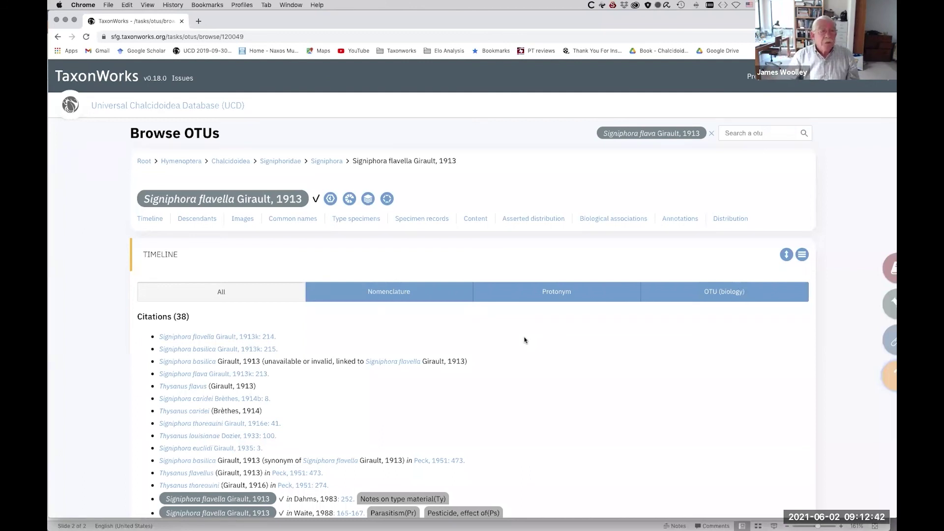
{"action": "scroll", "coordinate": [524, 340], "scroll_direction": "down", "scroll_amount": 2}
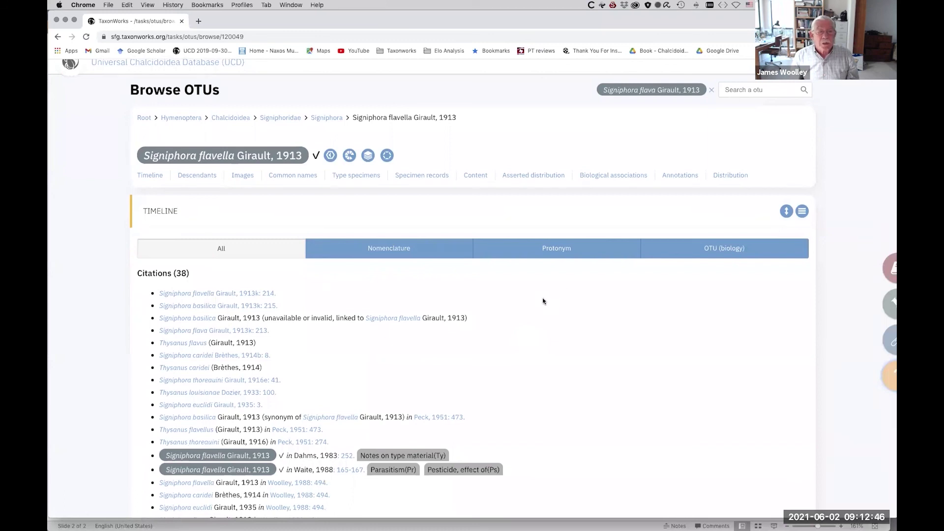
{"action": "left_click", "coordinate": [348, 156]}
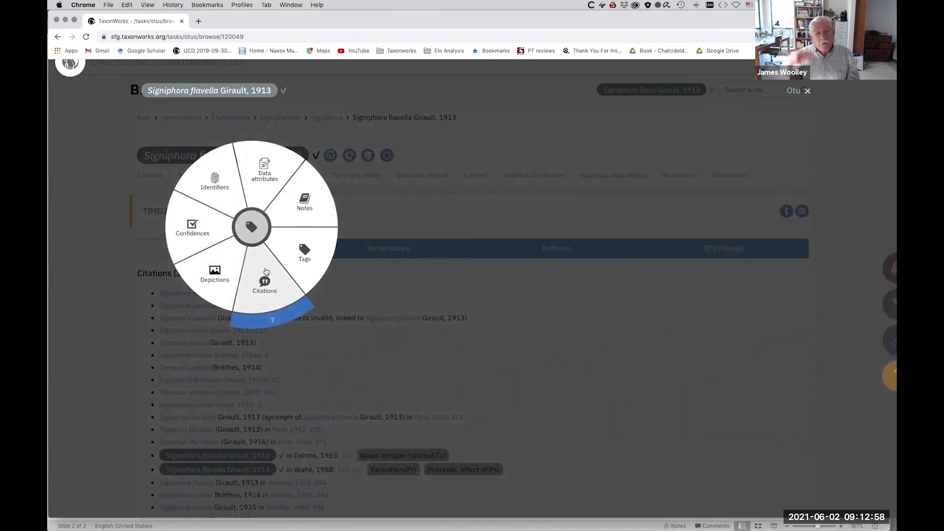
Go back to the Signiphora flavella nomenclature page, reopen its OTU page and open the OTU quick forms
{"action": "left_click", "coordinate": [61, 37]}
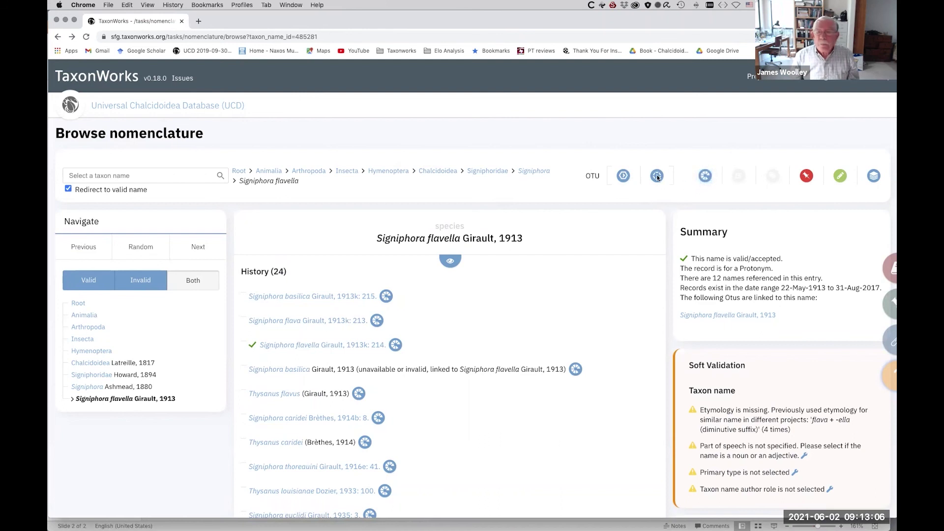
{"action": "left_click", "coordinate": [623, 177]}
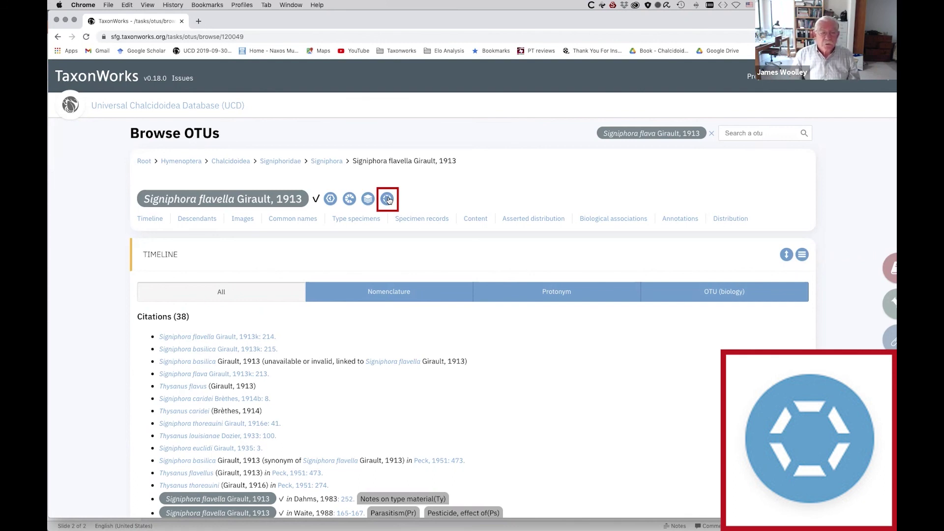
{"action": "left_click", "coordinate": [387, 198]}
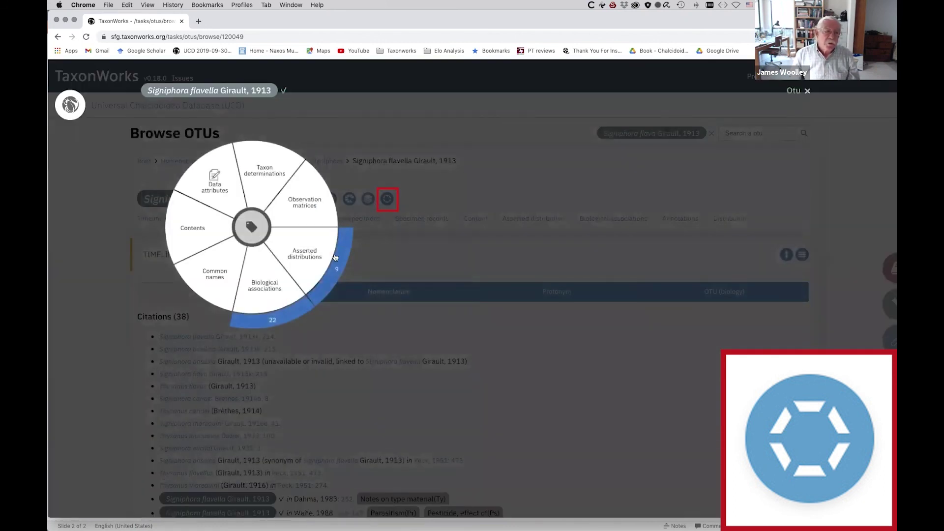